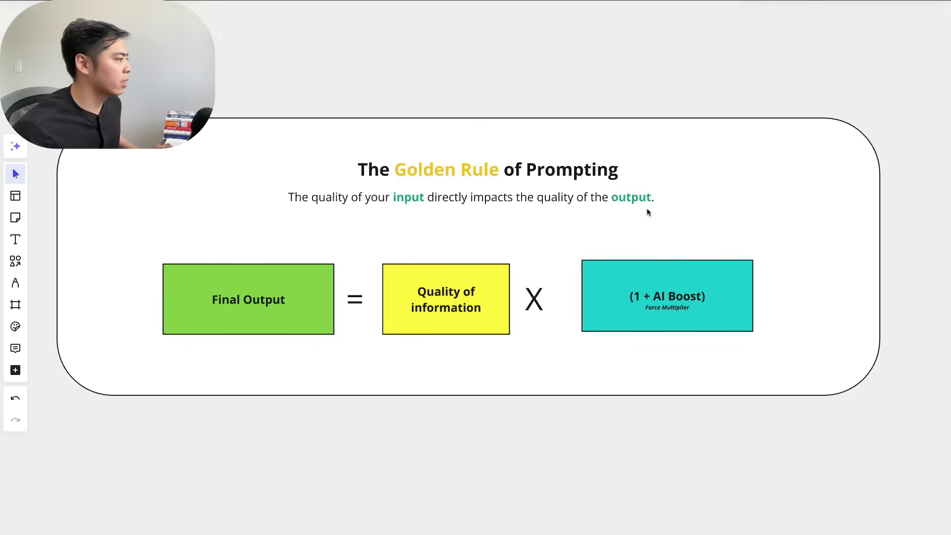
Jump from the 80/20 PROMPT Essentials table to the 5 Step Prompting Framework frame via its cell link.
scroll(440, 239, "down", 10)
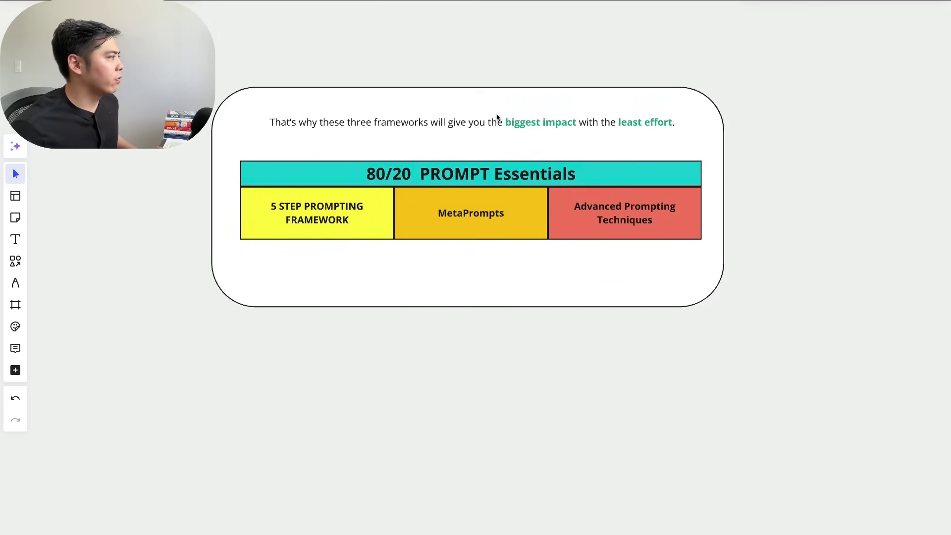
scroll(496, 121, "up", 3)
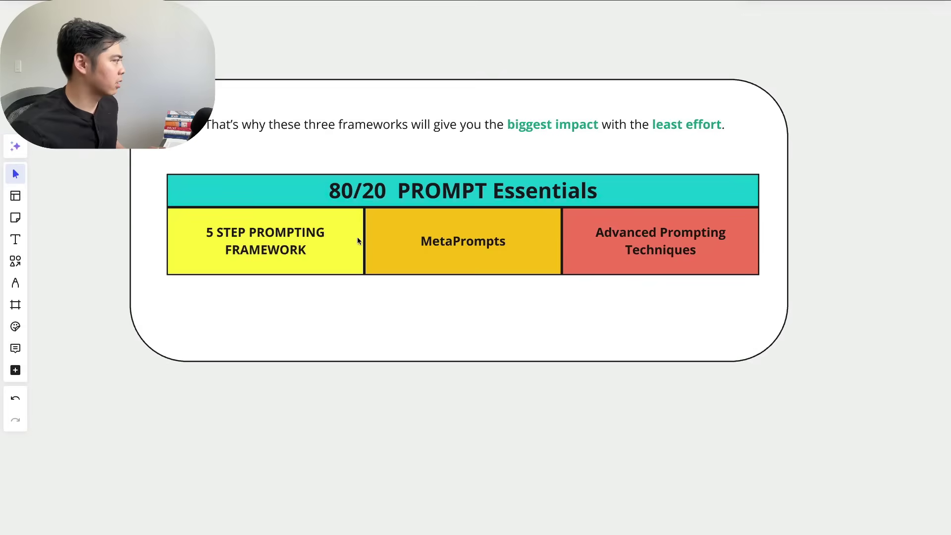
left_click(304, 252)
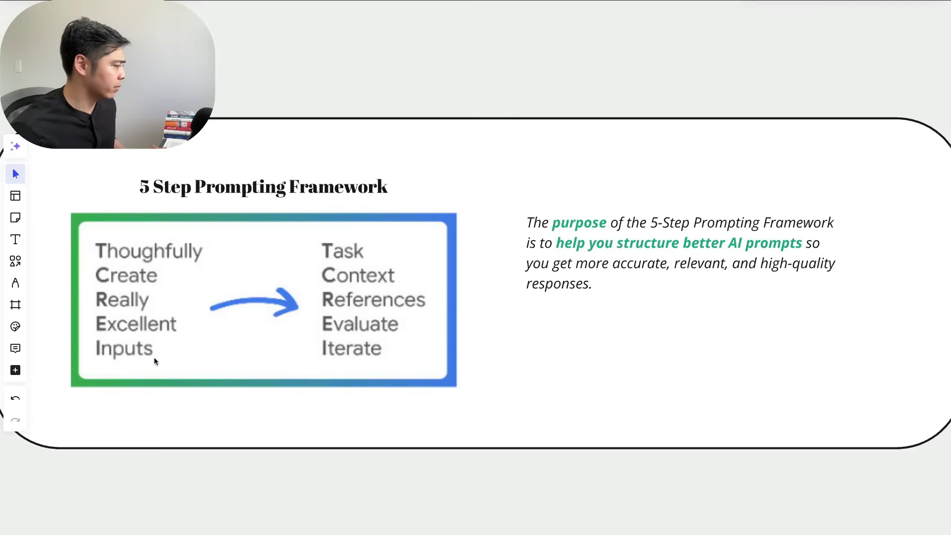
Scroll the canvas so the whole 5 Step Prompting Framework Breakdown table fits on screen.
scroll(164, 360, "down", 5)
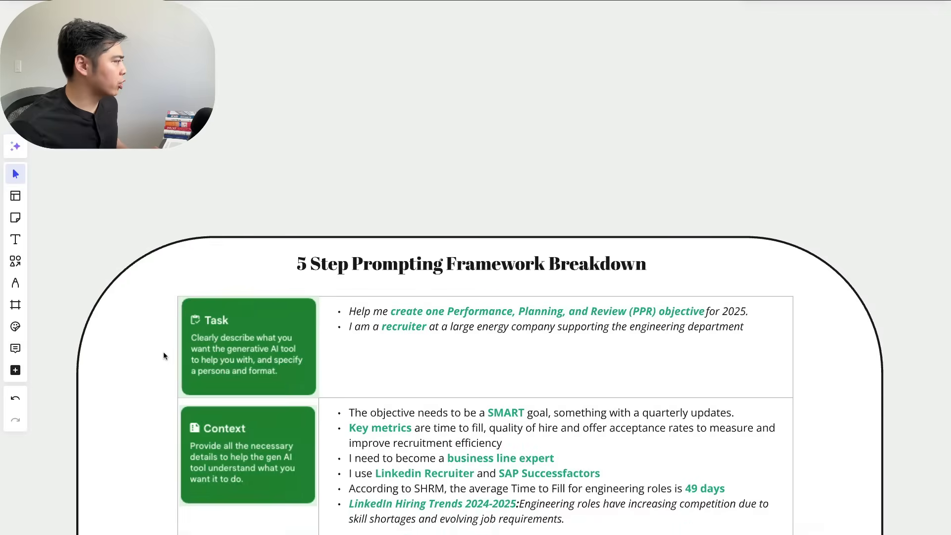
scroll(163, 355, "down", 3)
scroll(164, 355, "down", 3)
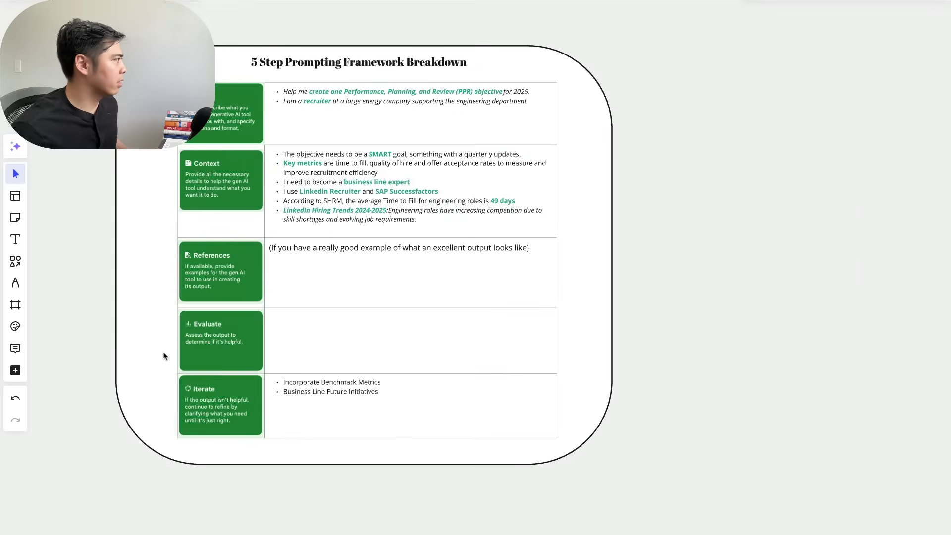
scroll(163, 356, "up", 2)
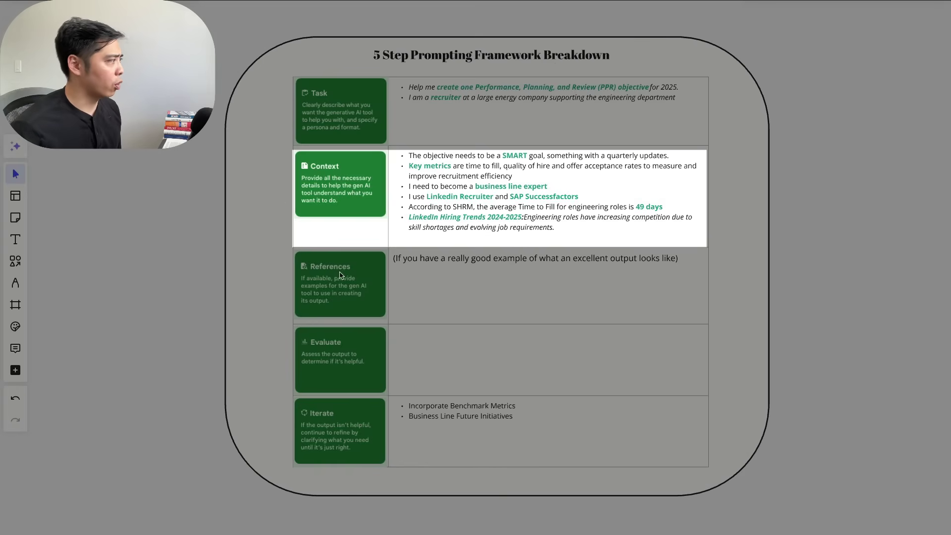
Copy the Task row's two bullet lines into a new ChatGPT prompt.
left_click(372, 299)
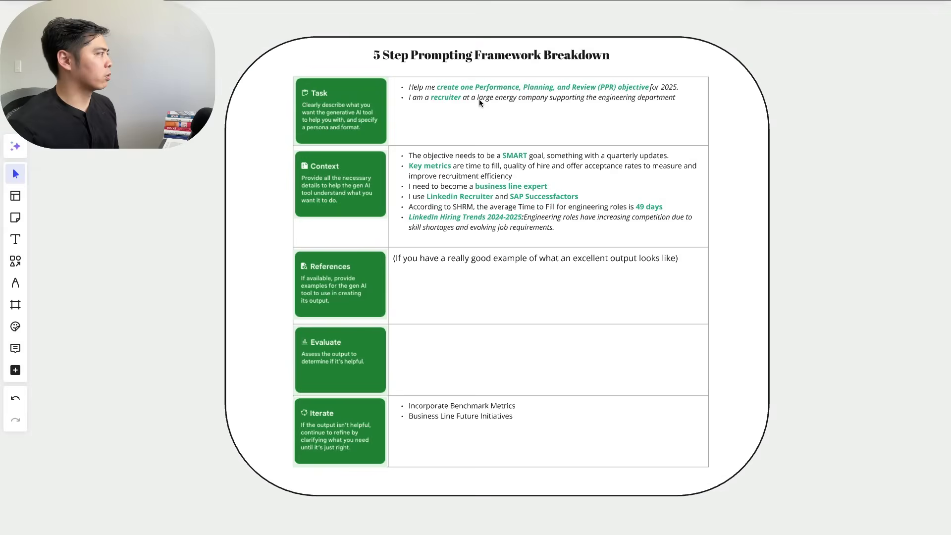
left_click(479, 99)
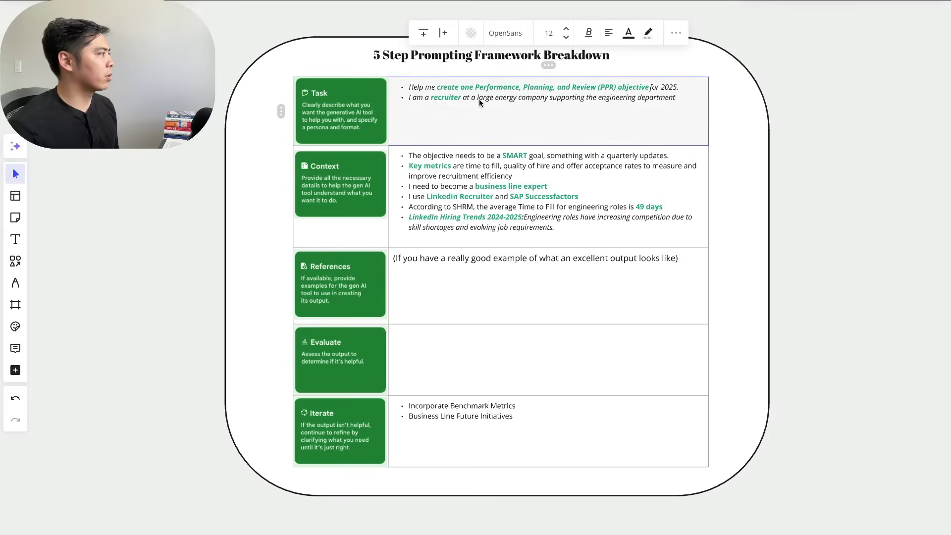
double_click(665, 98)
left_click_drag(676, 98, 395, 80)
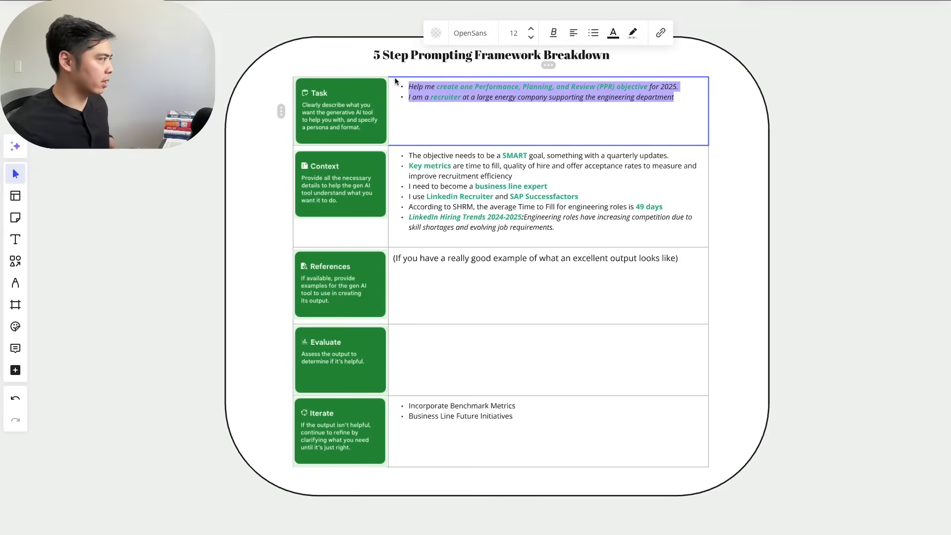
key("super+c")
key("super+Tab")
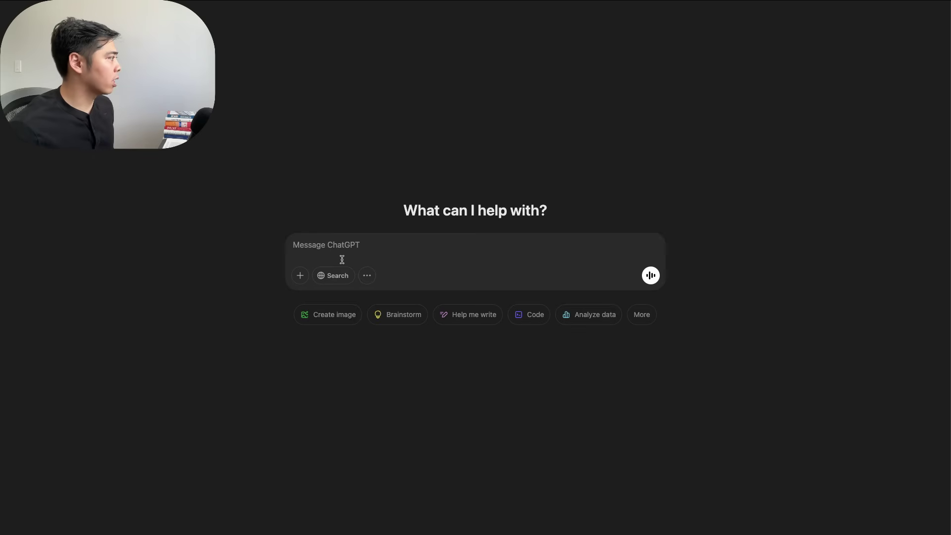
key("super+v")
Back in Miro, select the Context row's text in the breakdown table.
key("super+Tab")
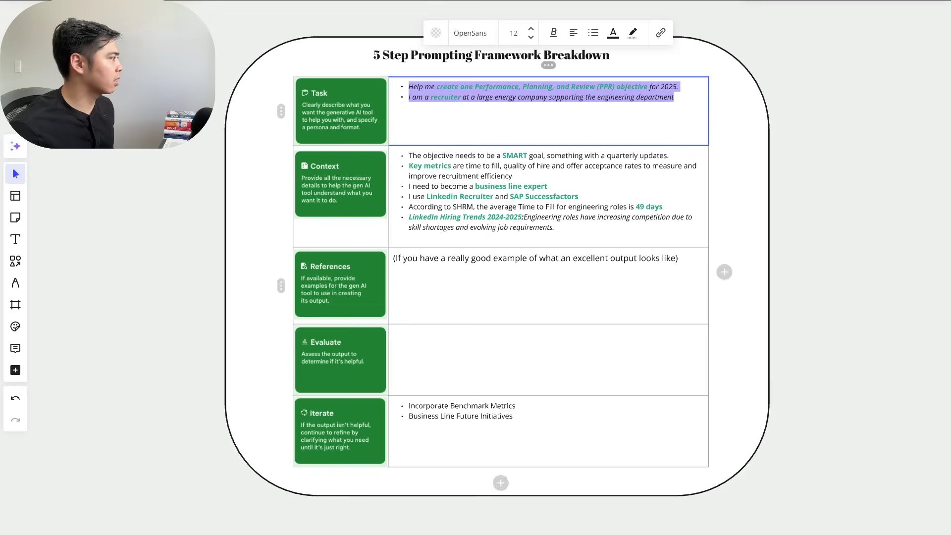
left_click(553, 226)
left_click_drag(554, 226, 361, 154)
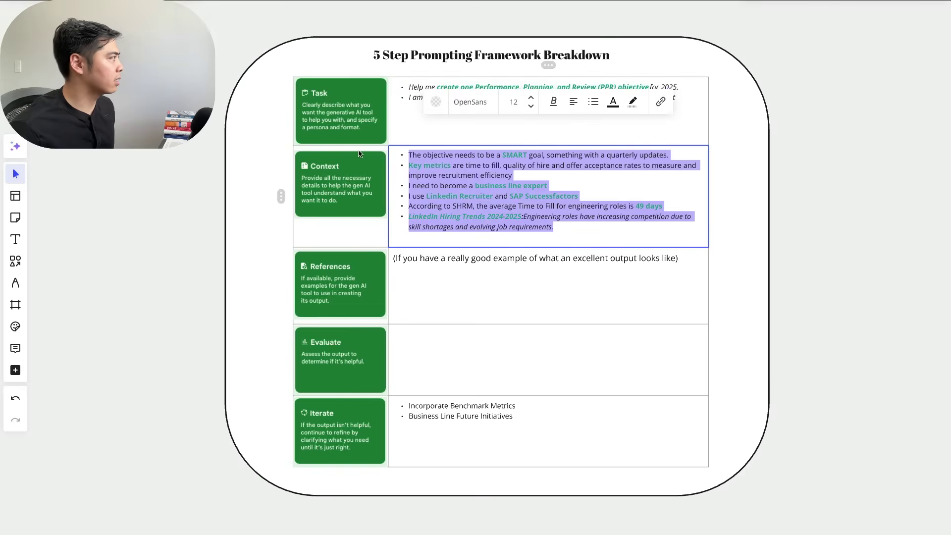
Paste the Context lines on a new line beneath the Task lines in ChatGPT.
key("super+Tab")
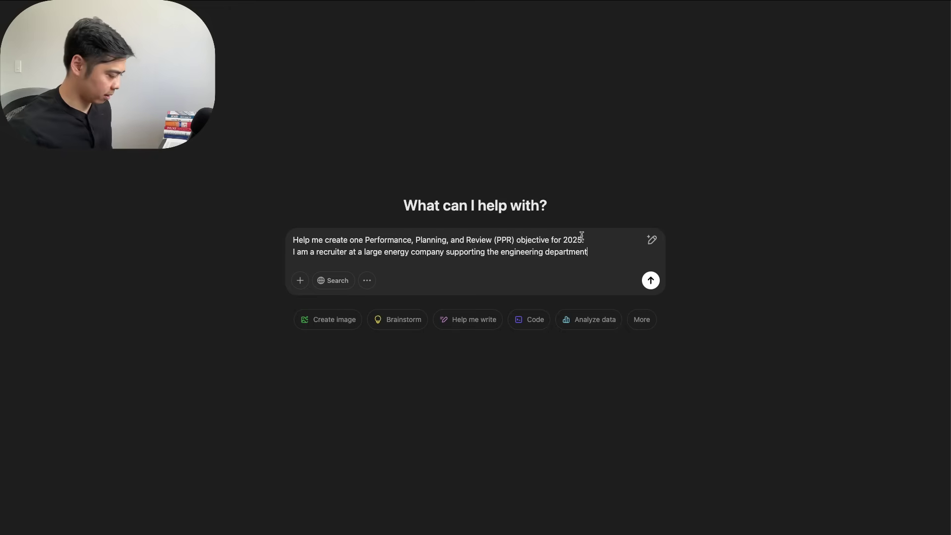
key("shift+Return")
key("super+v")
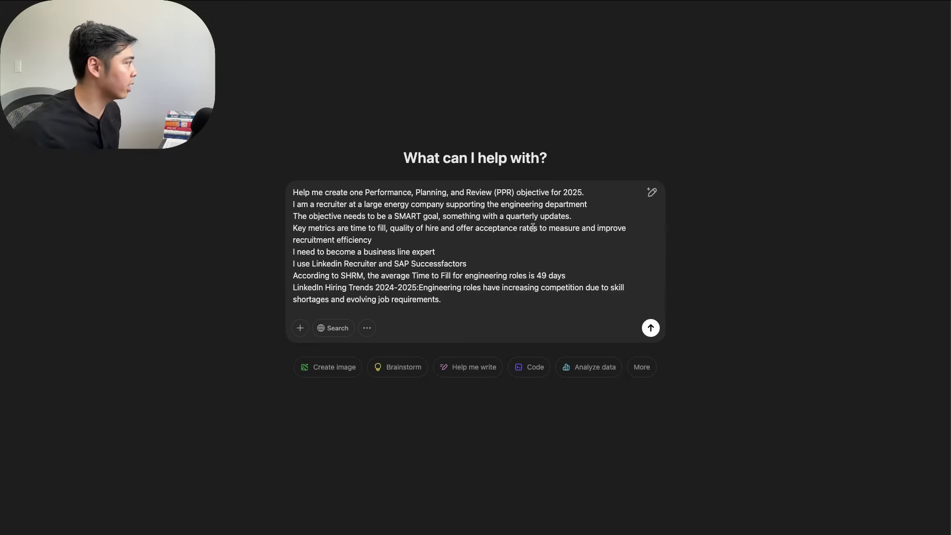
Send the combined prompt and select the reply's SMART Goal paragraph with the 45-day Time to Fill.
left_click(650, 328)
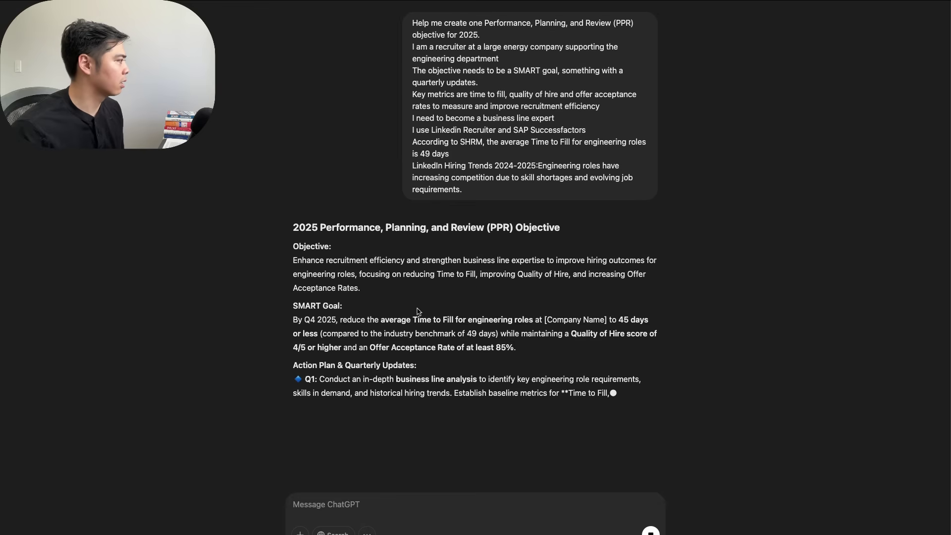
left_click_drag(292, 319, 510, 334)
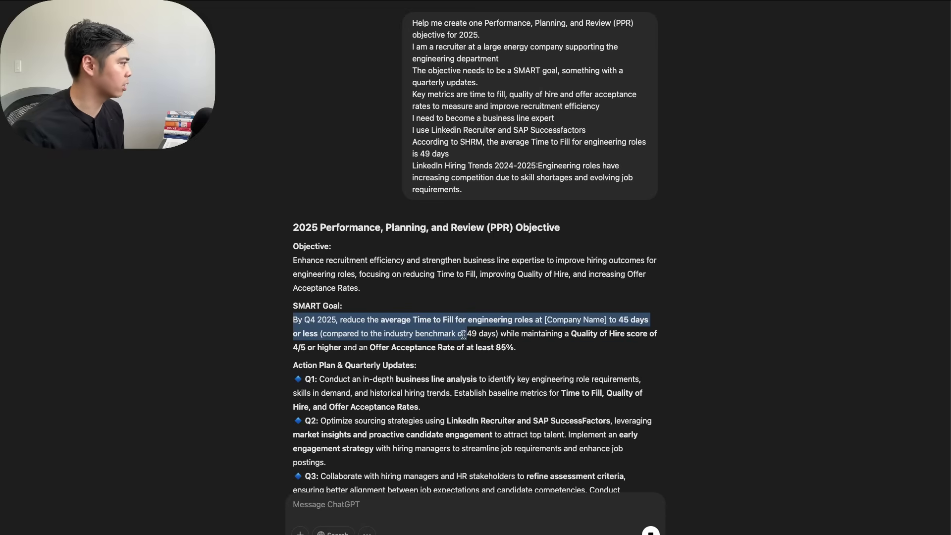
left_click_drag(463, 335, 527, 353)
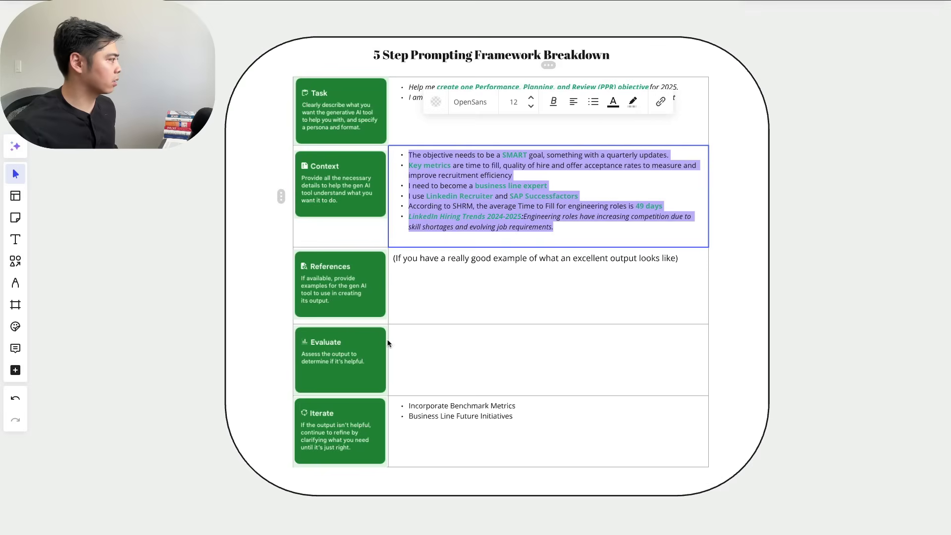
Paste the 45-day Time to Fill SMART goal into the breakdown table's empty Evaluate cell.
left_click(449, 355)
key("ctrl+v")
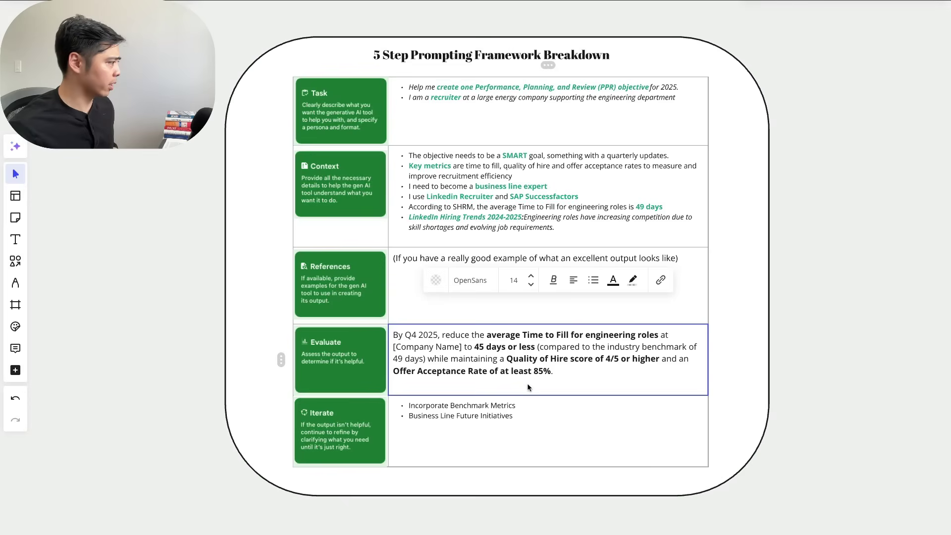
left_click(824, 363)
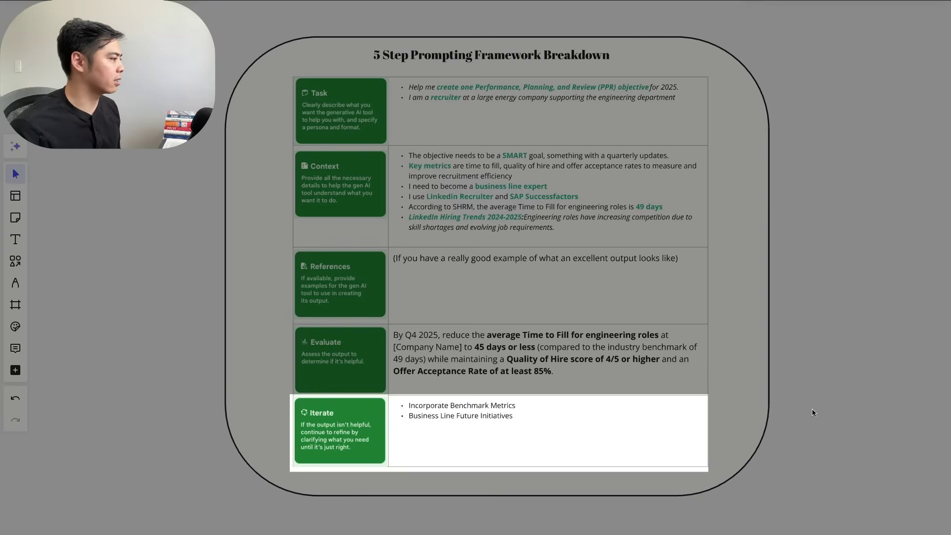
Select all the recruitment prompt text under the Before box on the MetaPrompts board.
left_click(821, 233)
scroll(819, 230, "down", 15)
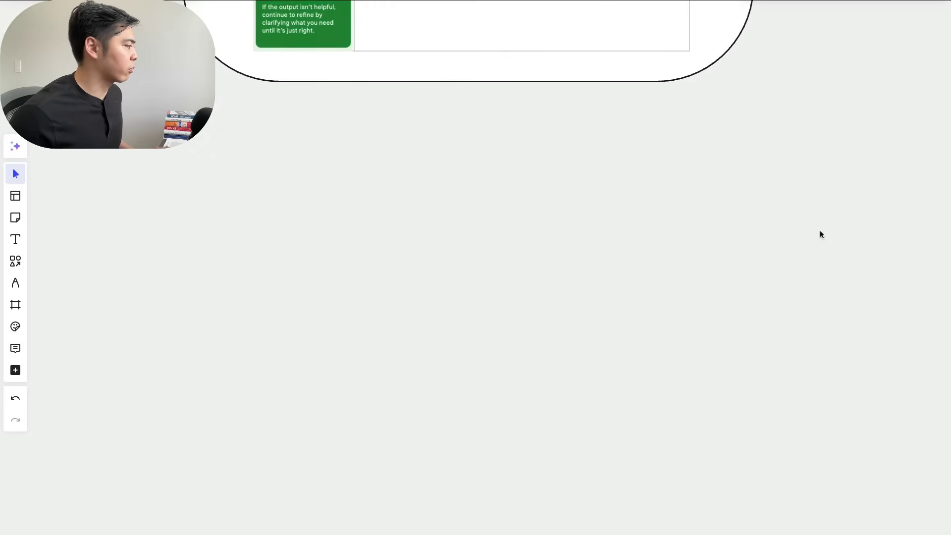
scroll(787, 227, "down", 10)
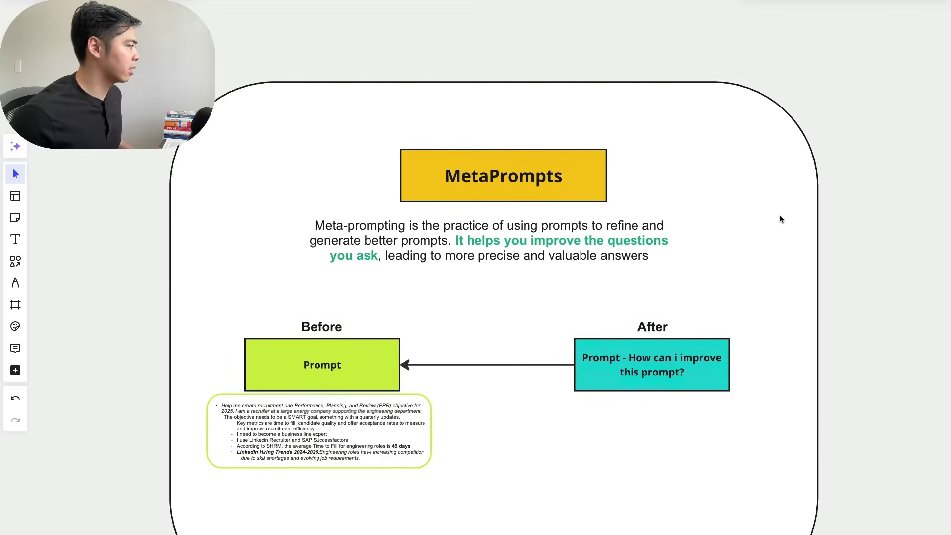
scroll(758, 208, "up", 2)
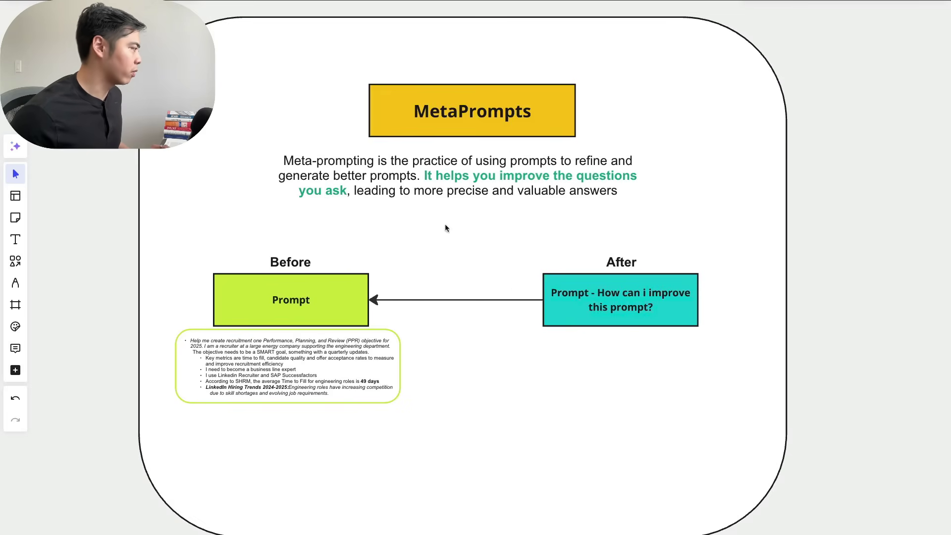
left_click(306, 381)
left_click(305, 381)
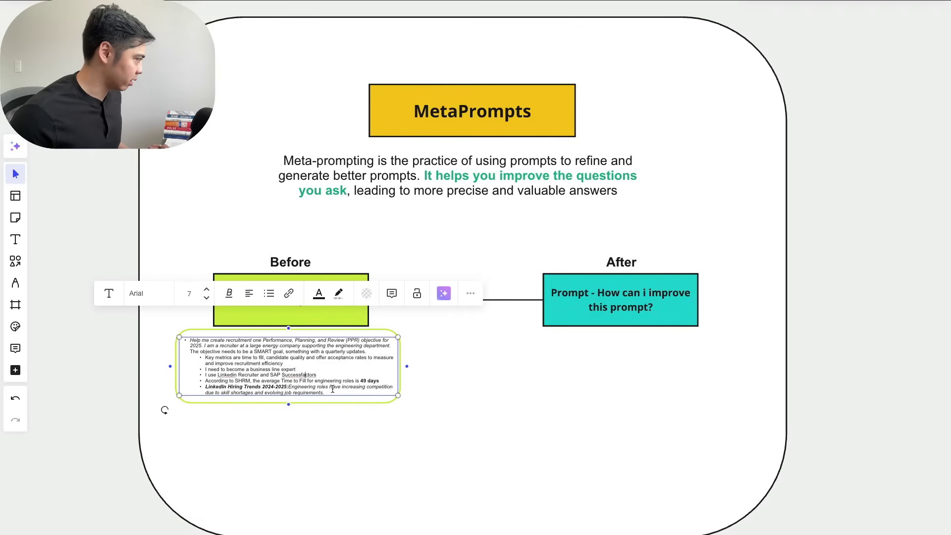
left_click_drag(330, 392, 130, 330)
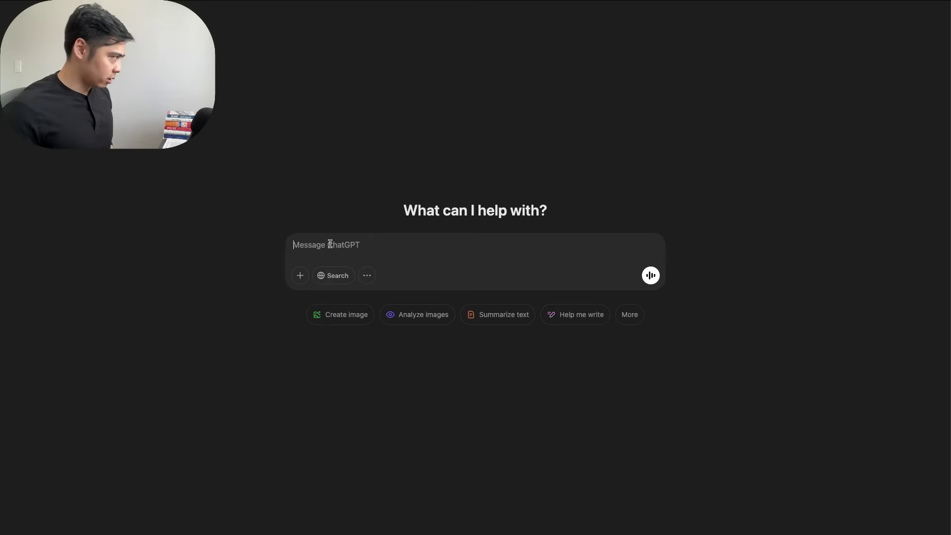
Ask ChatGPT how to improve the recruitment prompt's output, with the prompt pasted below the question.
type("How ca n")
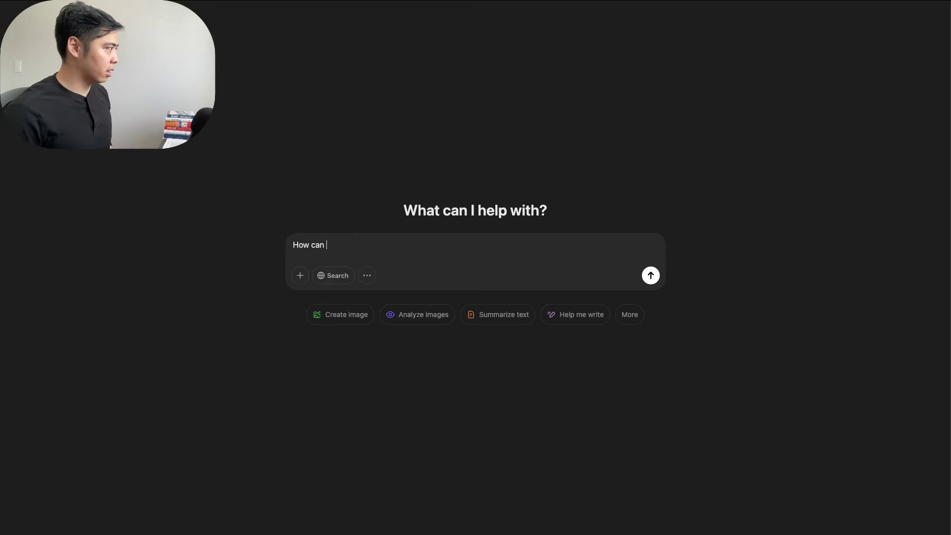
type(" i imr")
type("ove t")
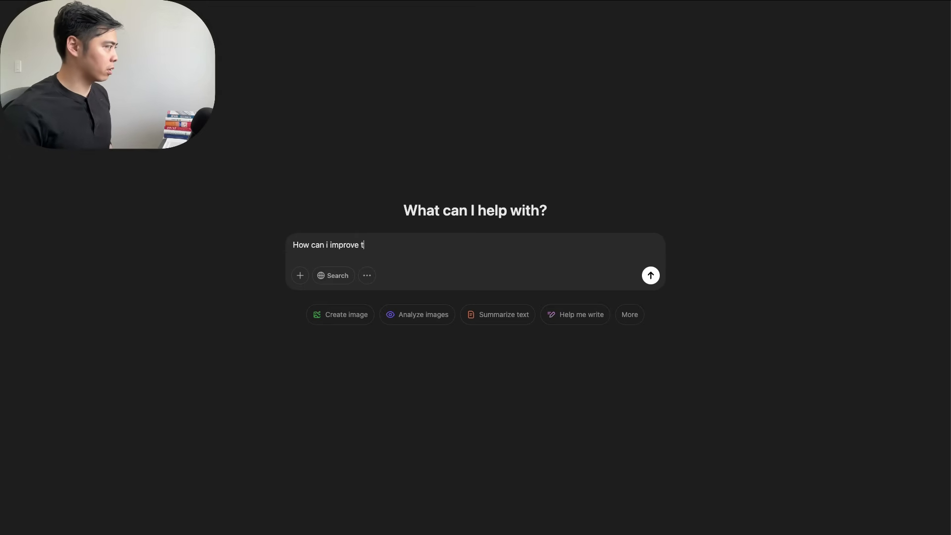
type("he prompt below so it can give me a better")
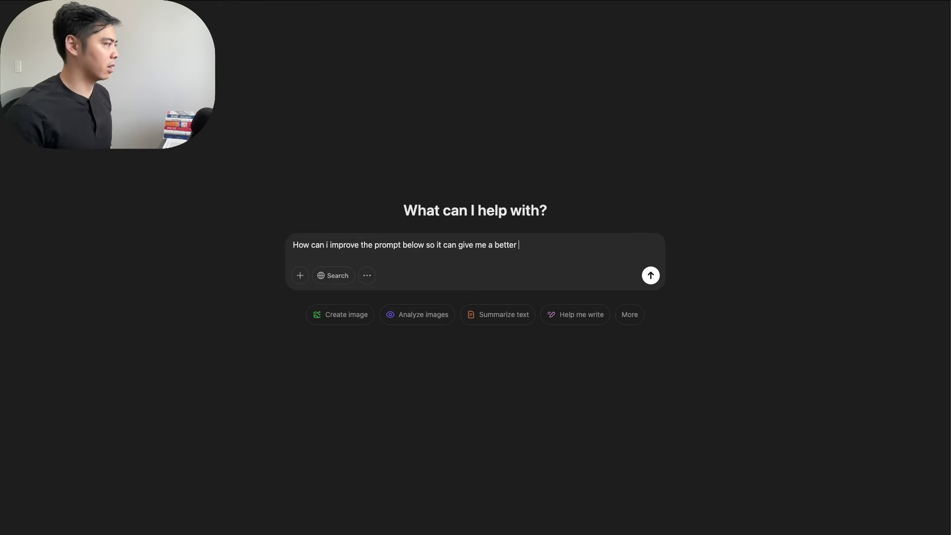
type("po")
type("tput:")
key("shift+Return")
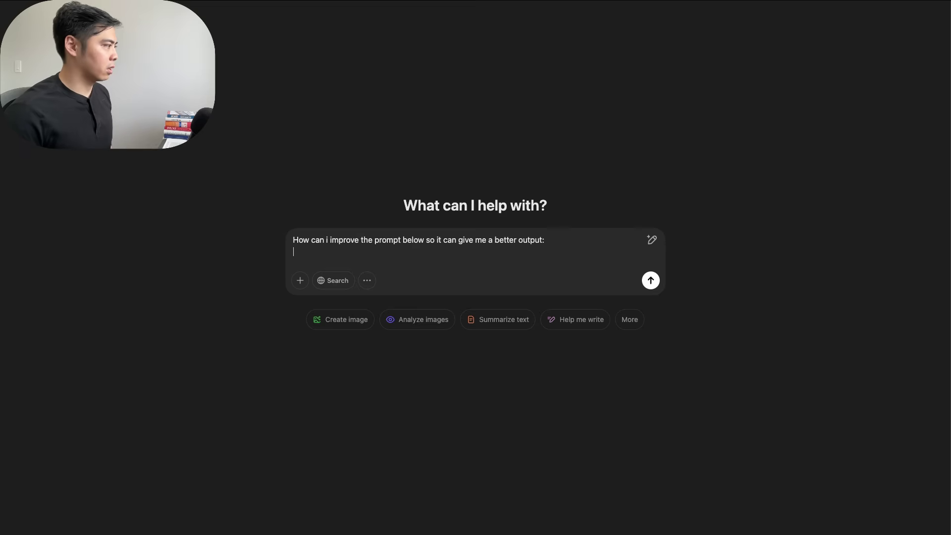
key("shift+Return")
key("super+v")
key("Return")
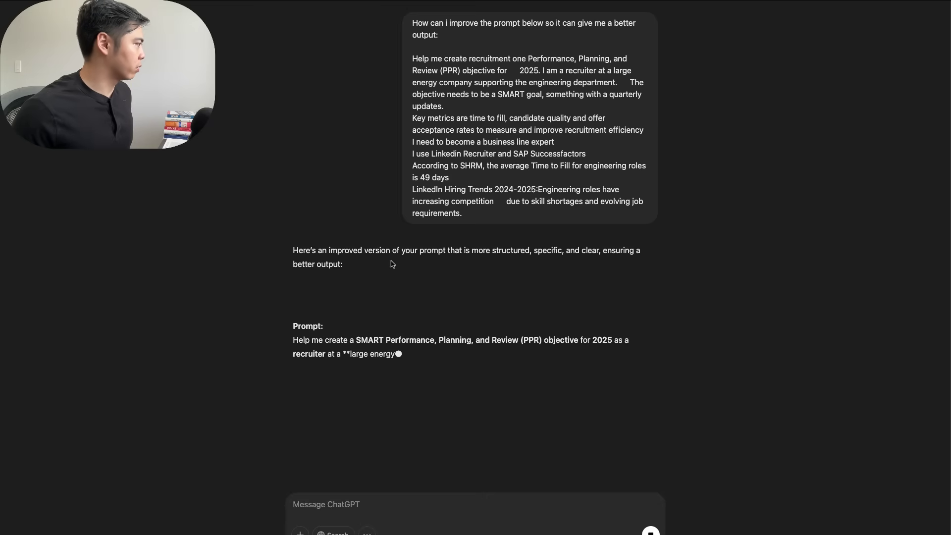
Select the refined recruiter prompt with Objective Requirements and Desired Output sections from the reply.
left_click_drag(368, 252, 602, 260)
left_click(370, 239)
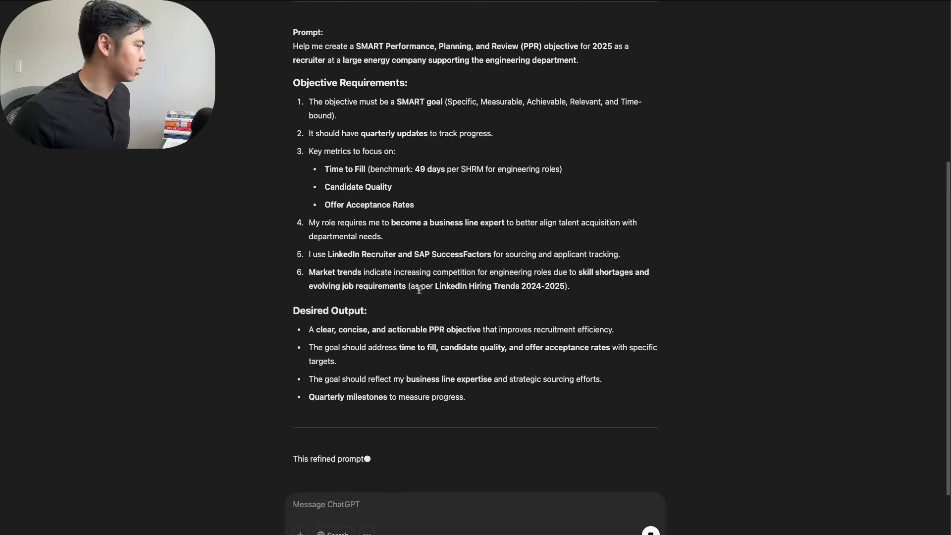
scroll(423, 286, "up", 1)
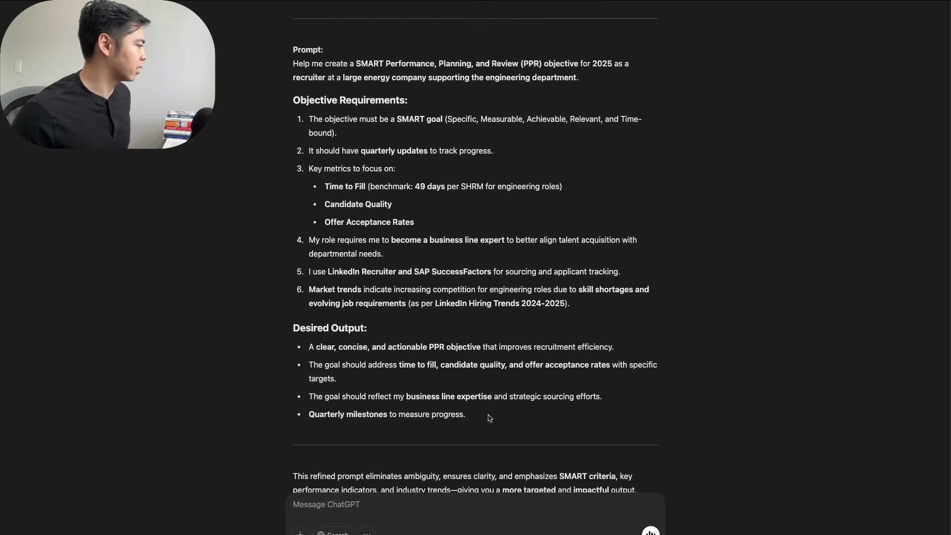
scroll(475, 409, "down", 1)
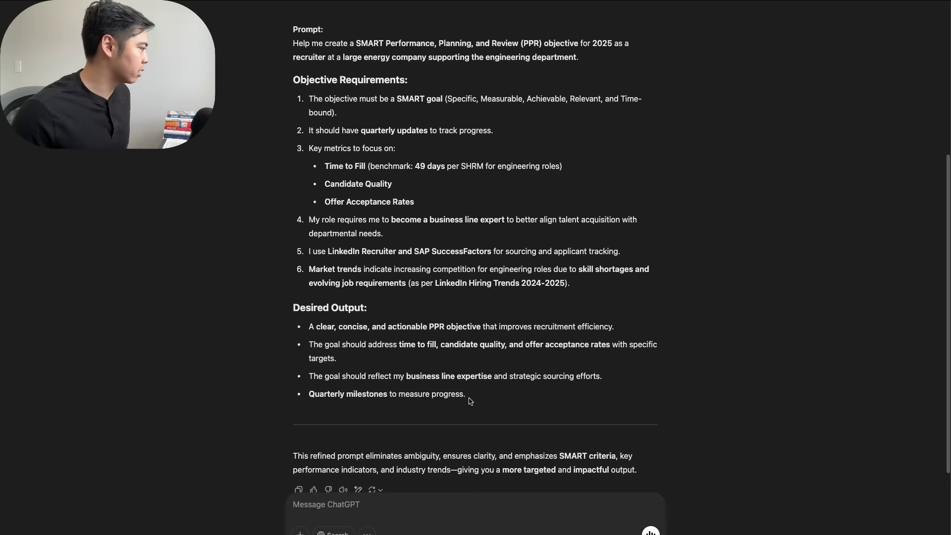
left_click_drag(467, 395, 284, 29)
key("ctrl+c")
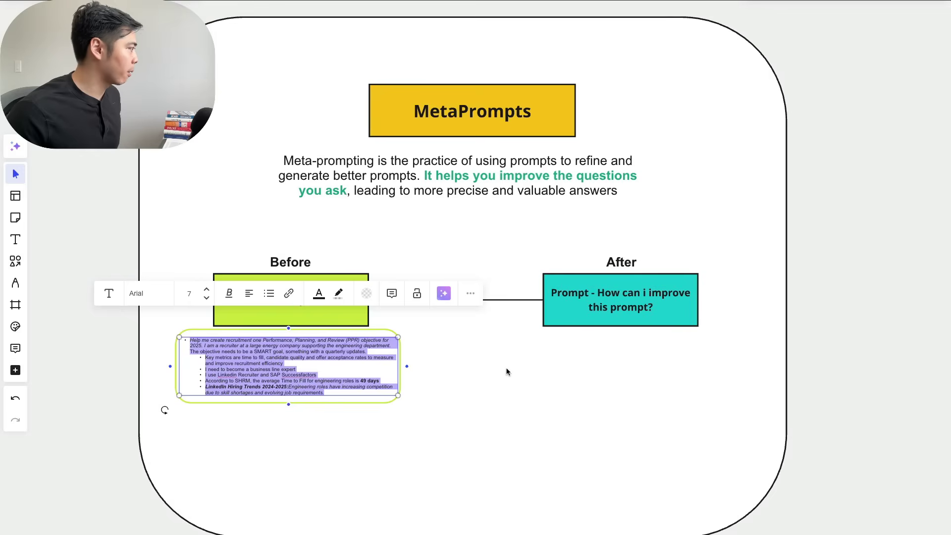
Paste the refined recruiter prompt as a new text box beneath the teal After box.
left_click(506, 371)
key("t")
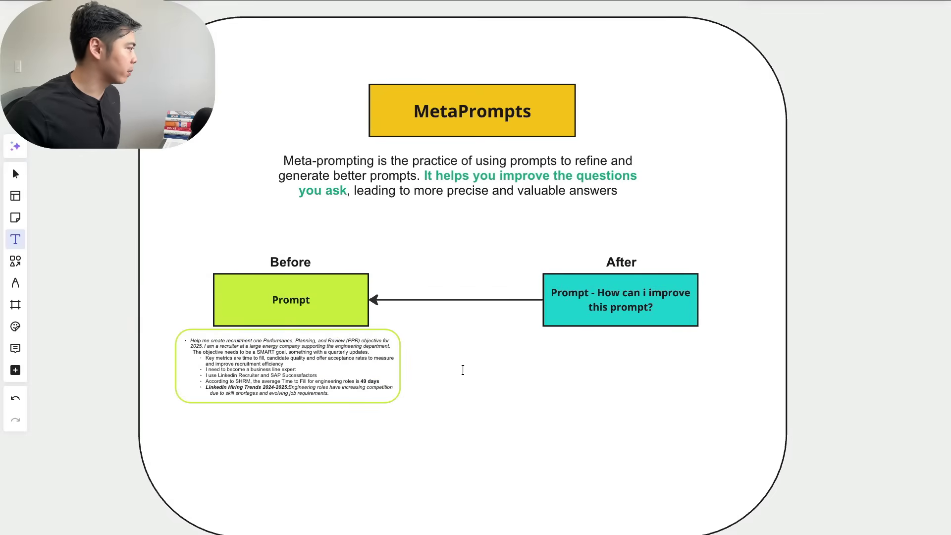
left_click(479, 371)
key("ctrl+v")
left_click_drag(460, 408, 457, 369)
scroll(459, 368, "up", 3)
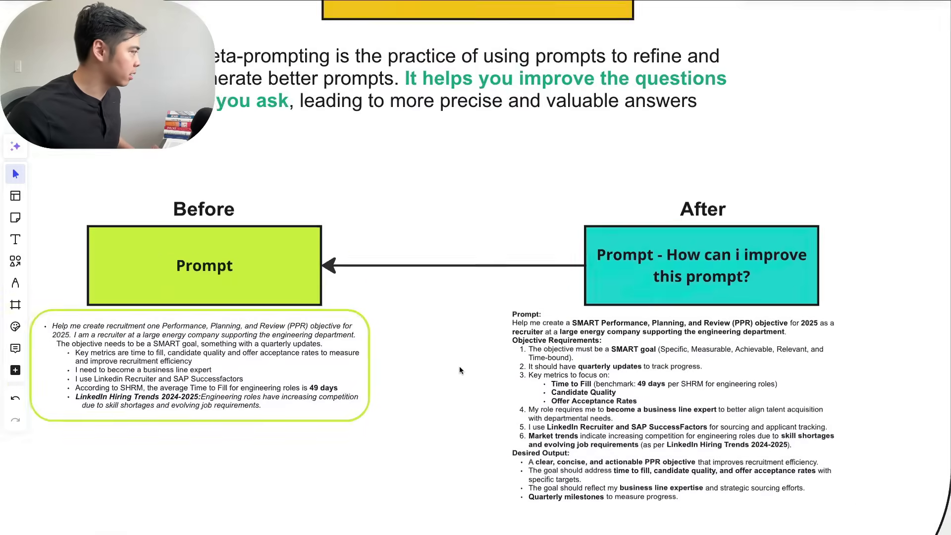
left_click(628, 366)
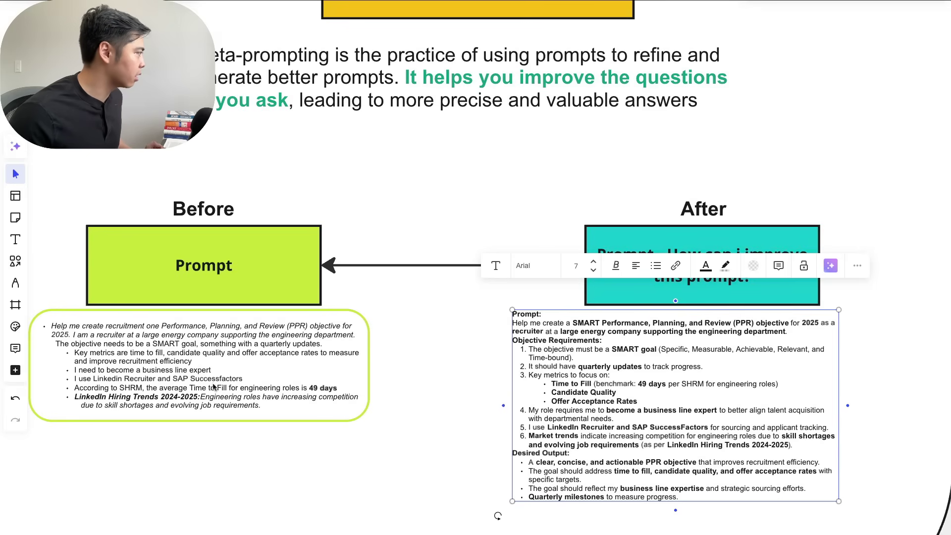
left_click(312, 448)
scroll(437, 401, "down", 3)
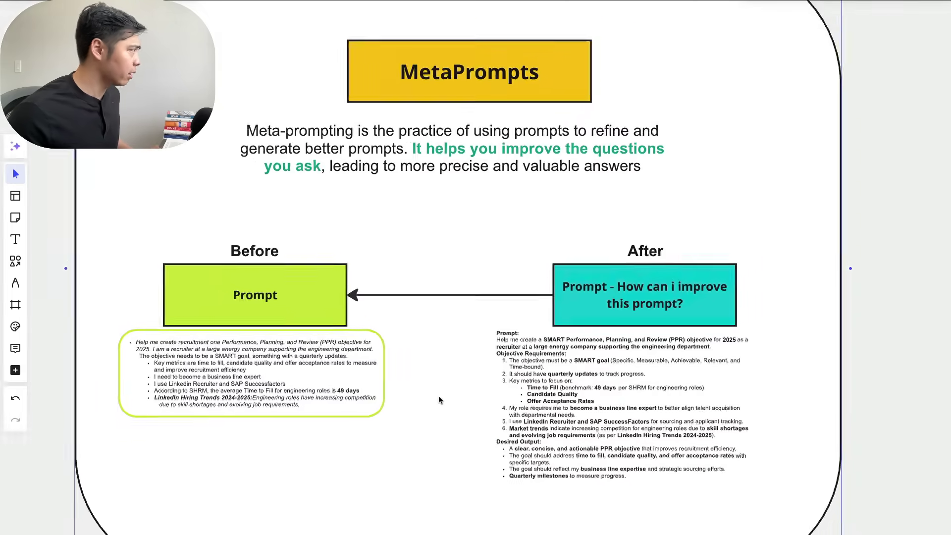
scroll(439, 391, "down", 2)
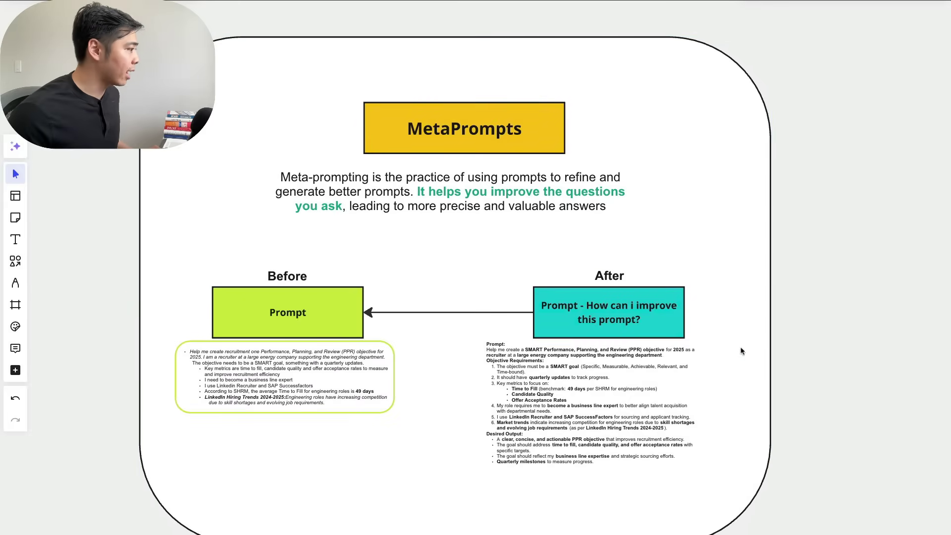
Scroll past the MetaPrompts frame down to the Advance Prompting Techniques chain-of-thought diagram.
scroll(573, 349, "down", 1)
scroll(530, 363, "down", 10)
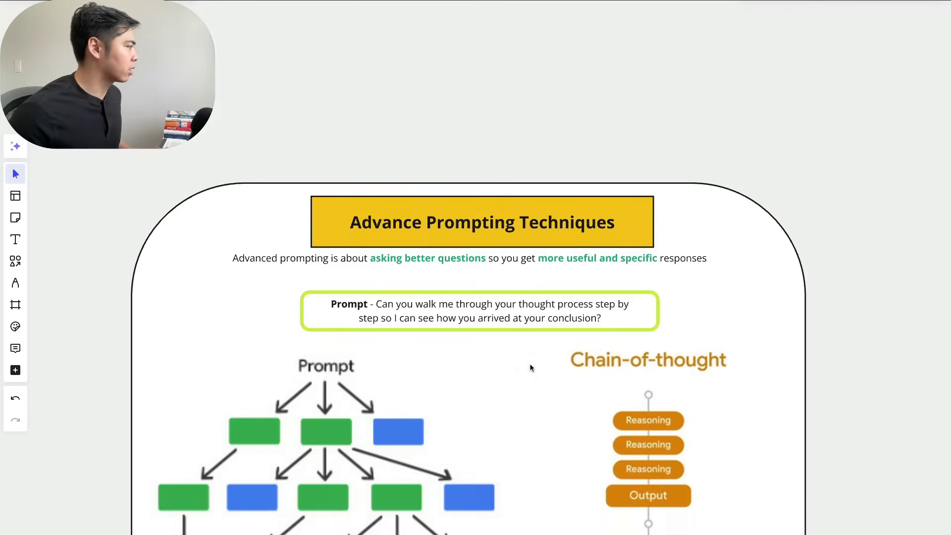
scroll(630, 173, "down", 3)
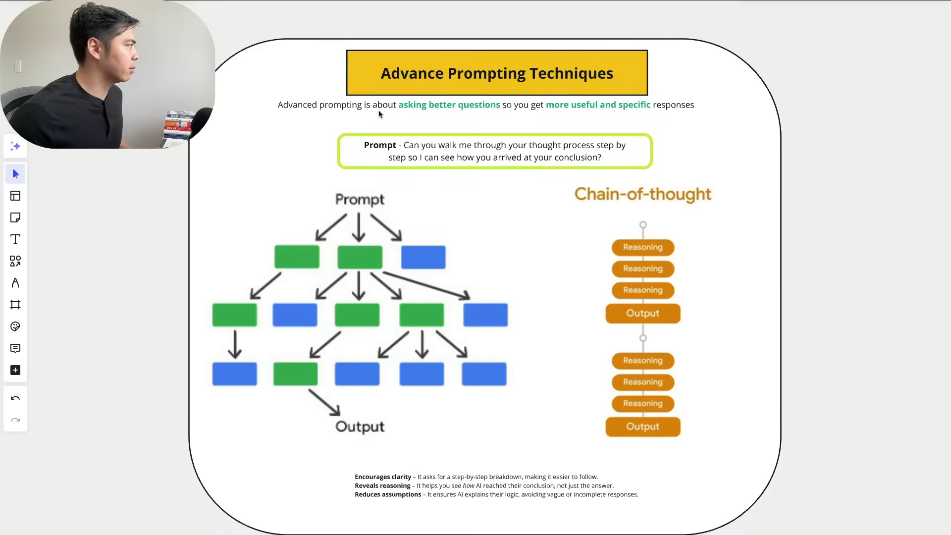
scroll(534, 109, "down", 1)
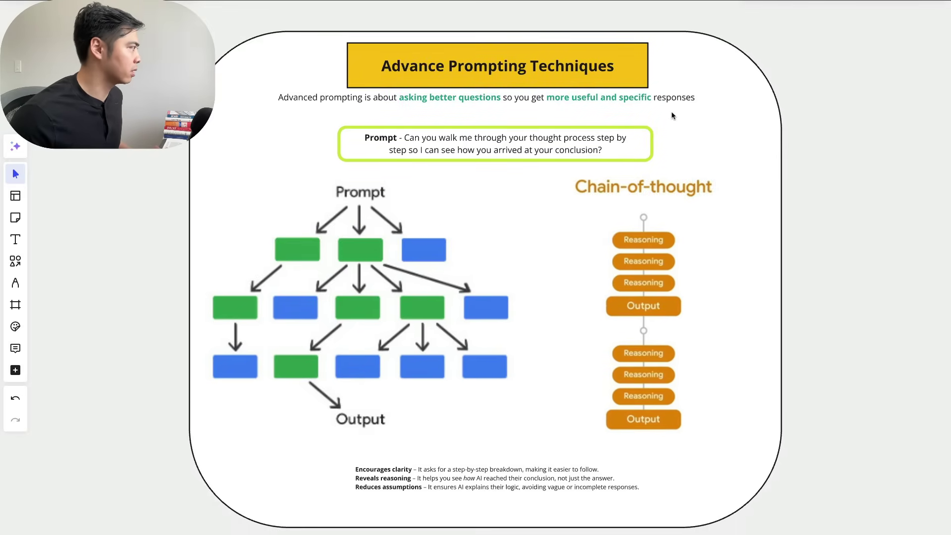
scroll(664, 110, "down", 2)
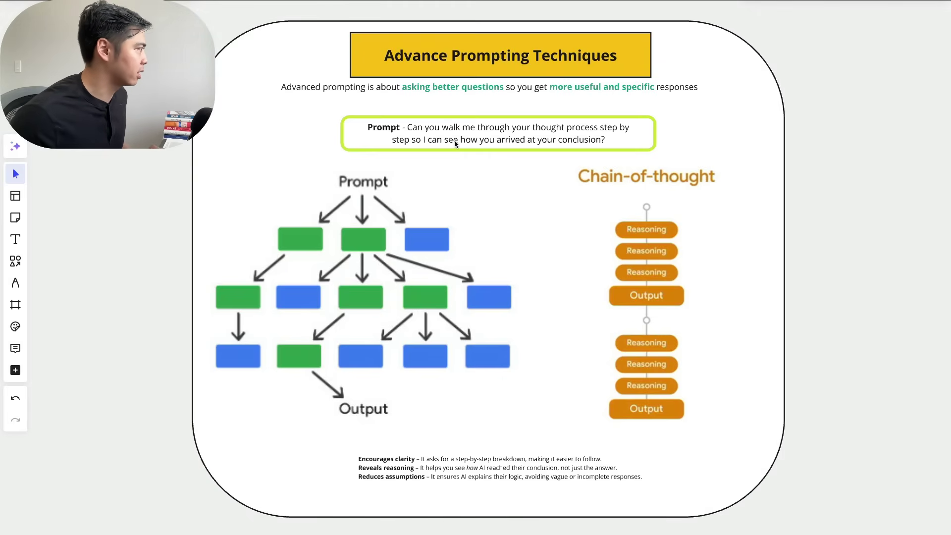
Select the walk-me-through-your-thought-process question in the chain-of-thought Prompt box.
double_click(527, 140)
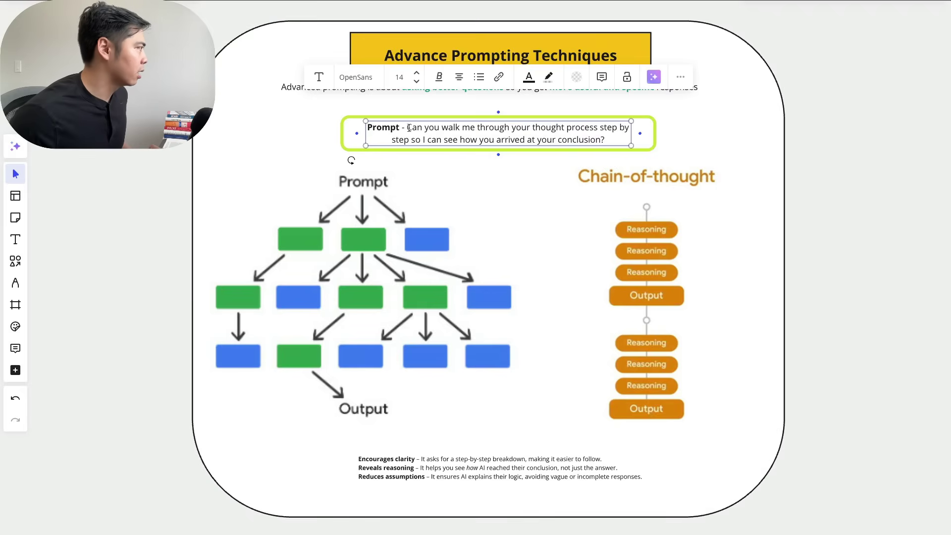
left_click_drag(409, 128, 624, 139)
key("super+c")
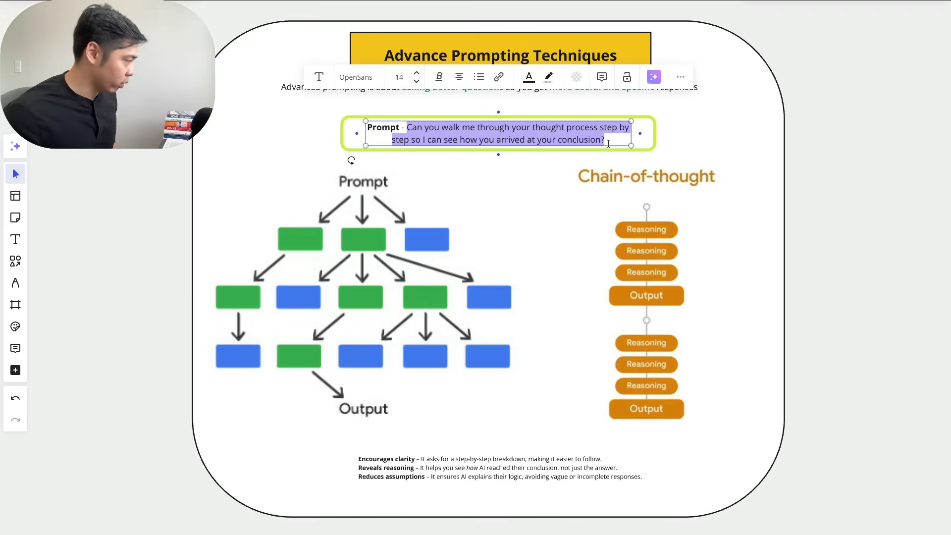
left_click(133, 405)
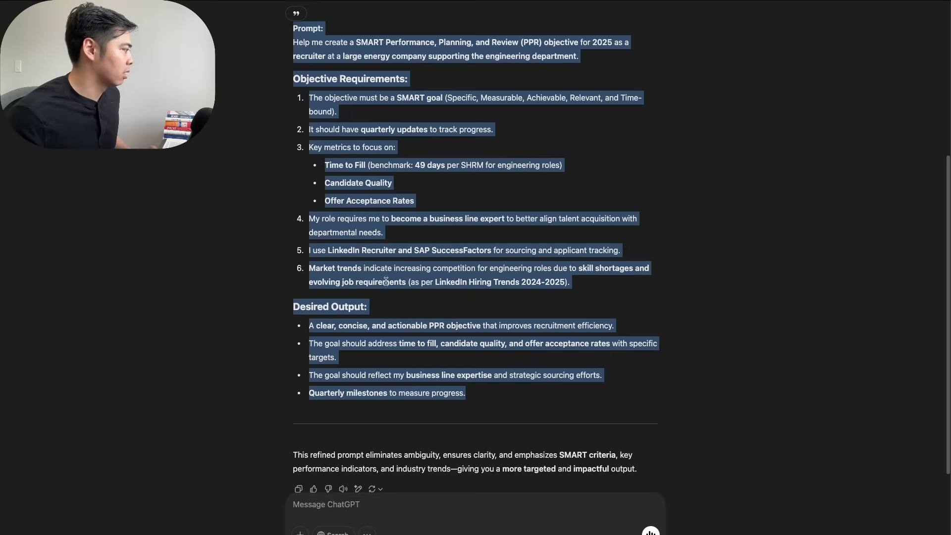
scroll(404, 401, "down", 1)
Paste the prepared chain-of-thought question into ChatGPT's message box and send it.
left_click(392, 501)
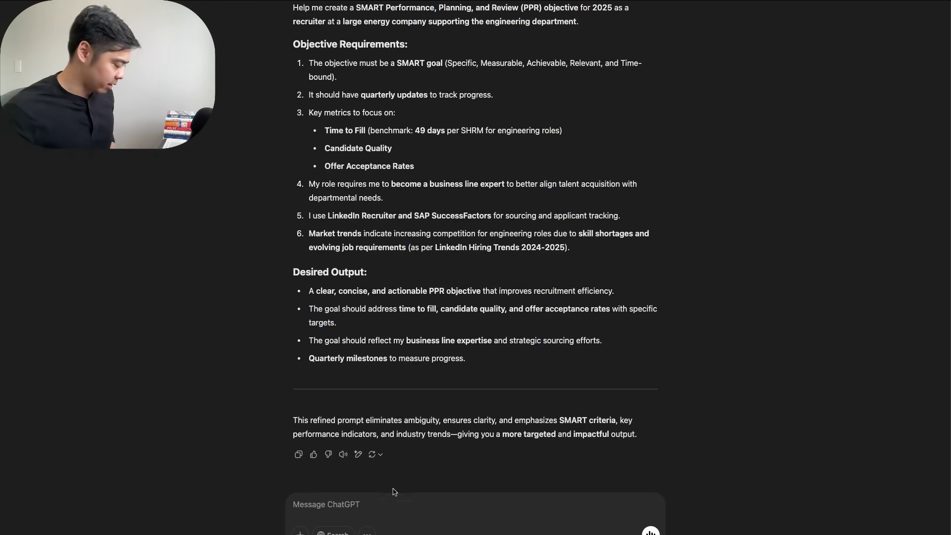
key("super+v")
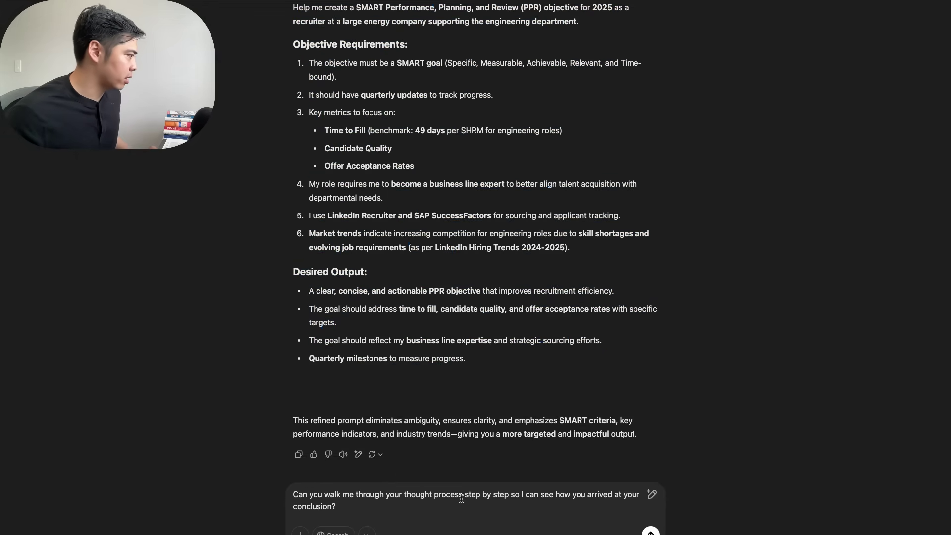
left_click(650, 531)
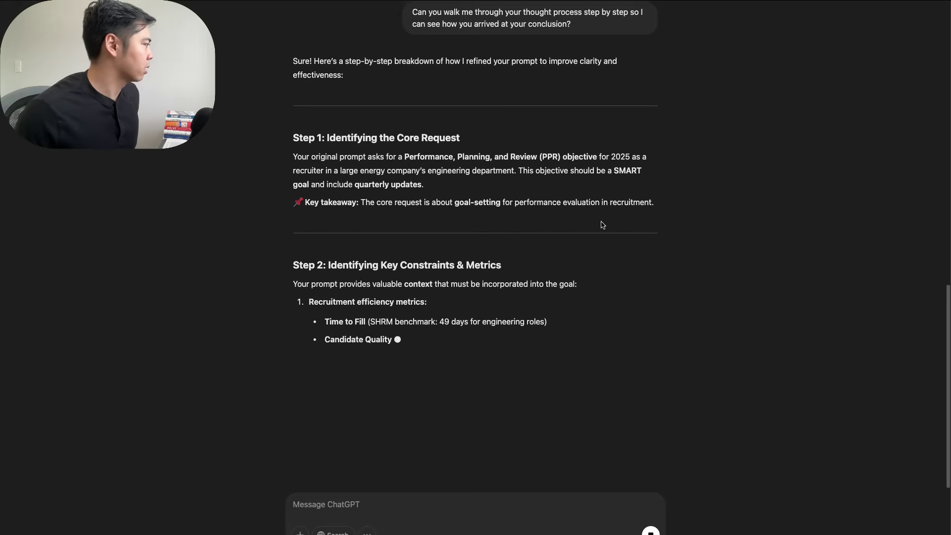
Scroll through ChatGPT's streaming reply, from Step 1's core request and Step 2's recruitment metrics to Final Thoughts.
scroll(601, 224, "down", 1)
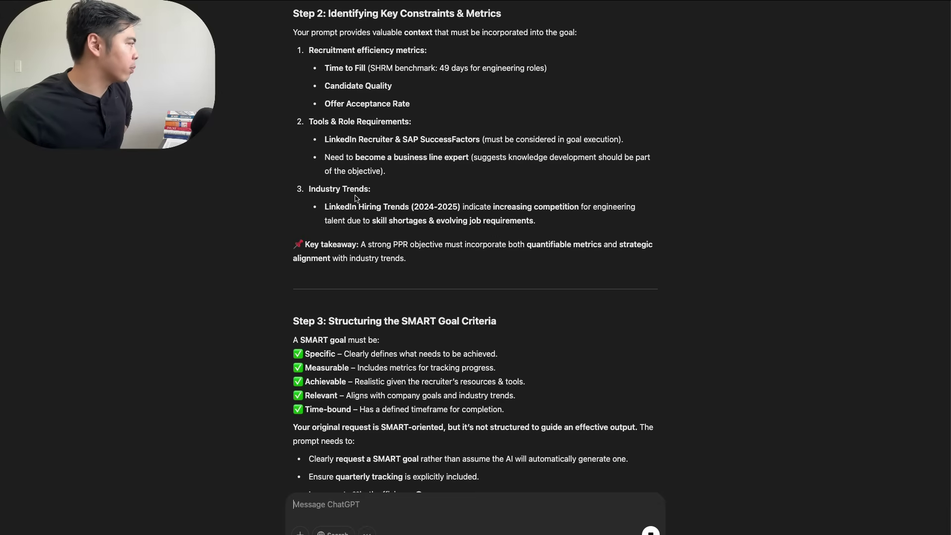
scroll(355, 198, "up", 6)
scroll(424, 231, "down", 2)
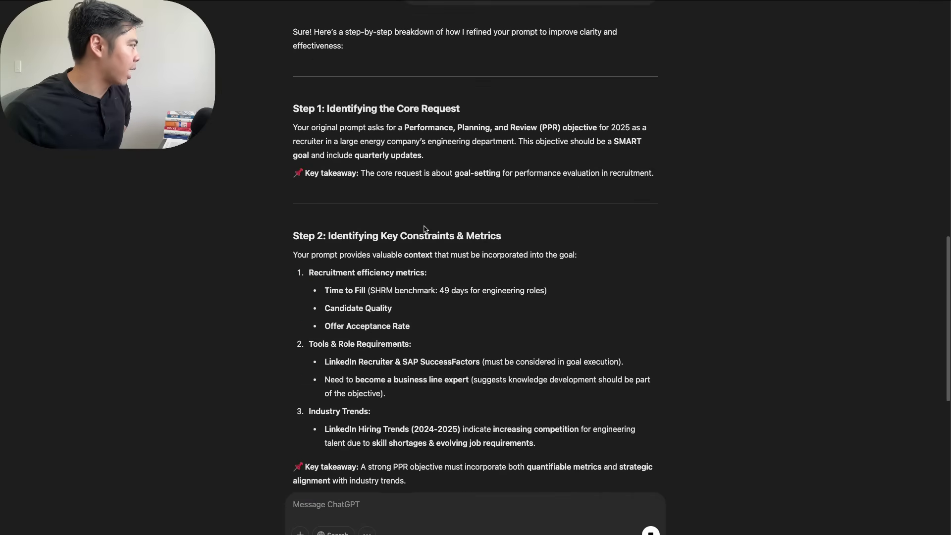
scroll(538, 311, "down", 4)
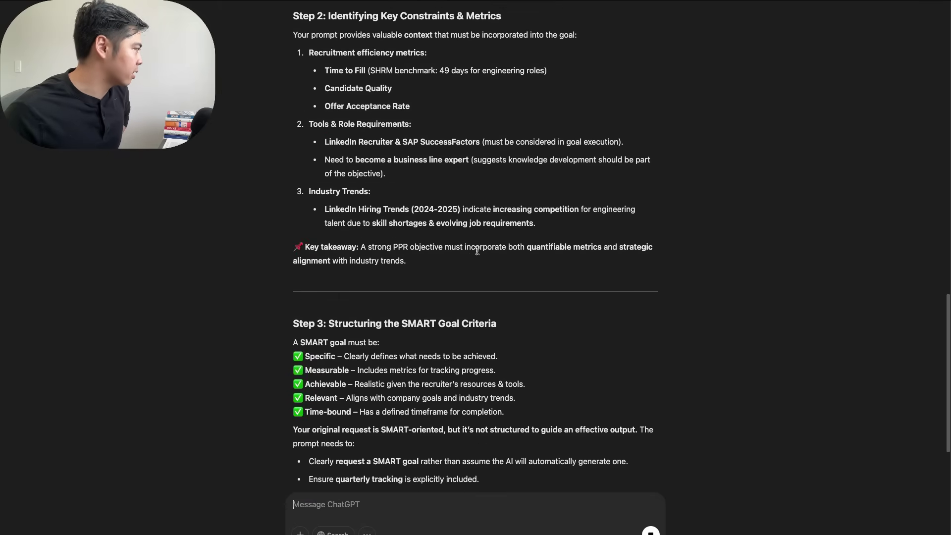
scroll(523, 309, "down", 2)
scroll(512, 368, "down", 2)
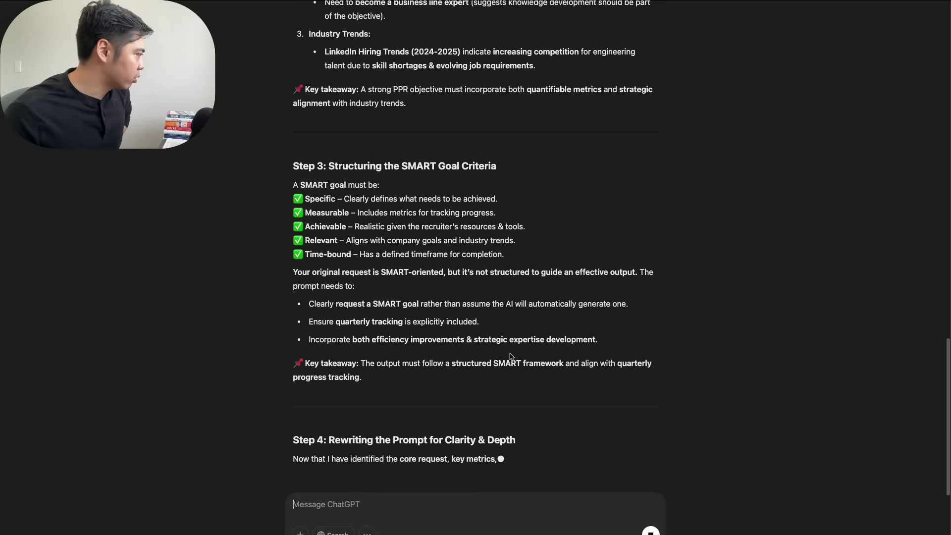
scroll(504, 279, "down", 1)
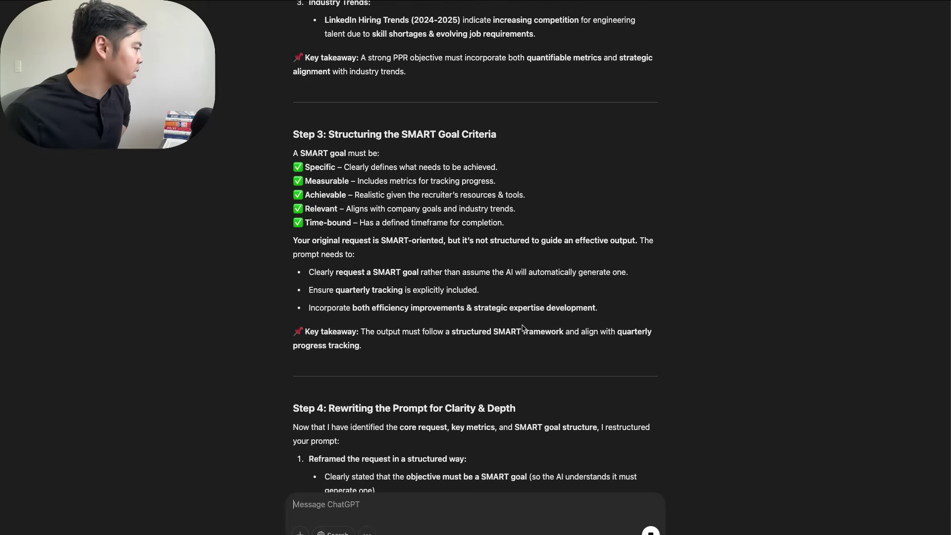
scroll(515, 316, "down", 2)
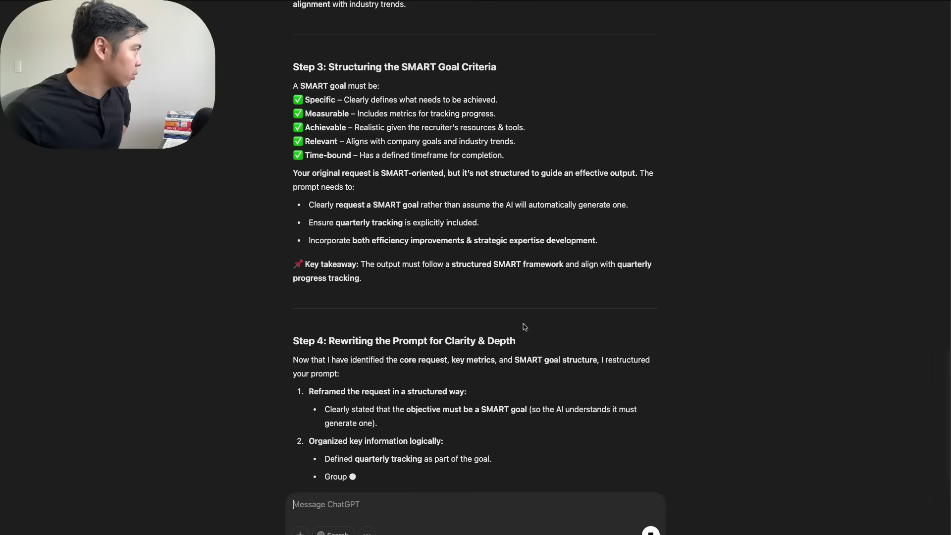
scroll(524, 327, "down", 2)
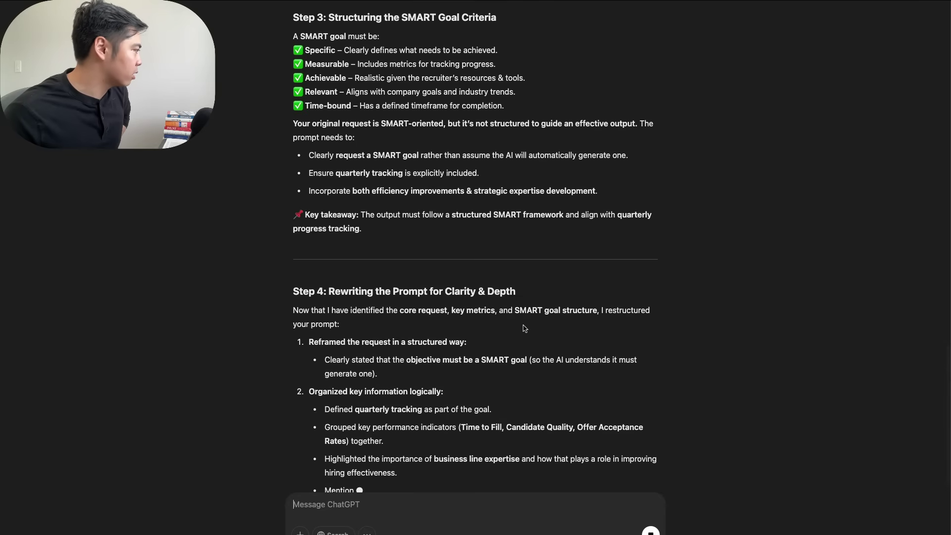
scroll(526, 324, "down", 1)
scroll(527, 324, "down", 1)
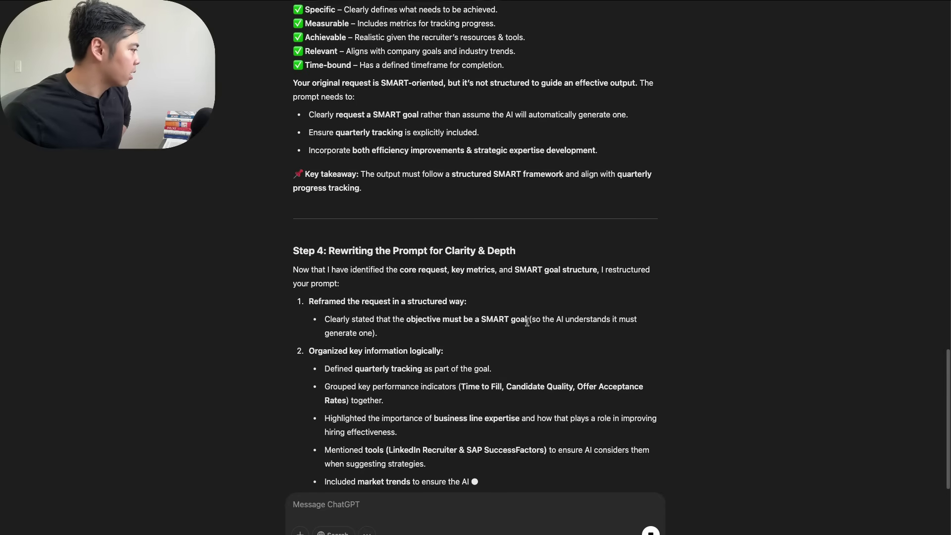
scroll(530, 325, "down", 1)
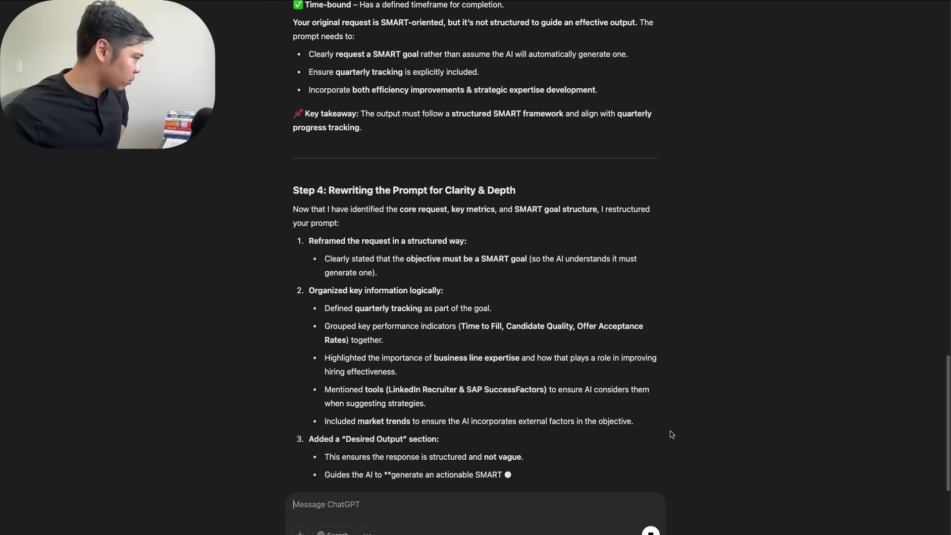
scroll(669, 430, "down", 1)
scroll(670, 424, "down", 2)
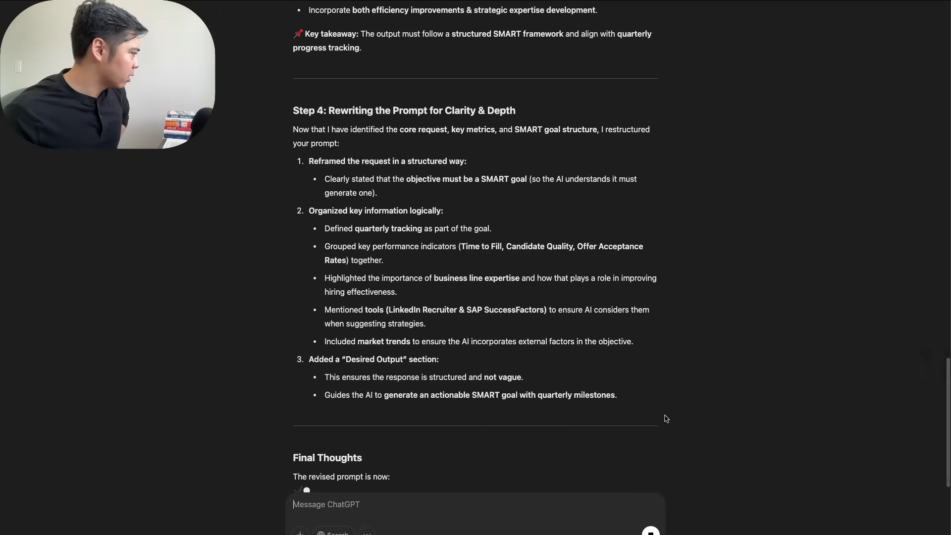
scroll(665, 419, "down", 1)
scroll(416, 395, "up", 8)
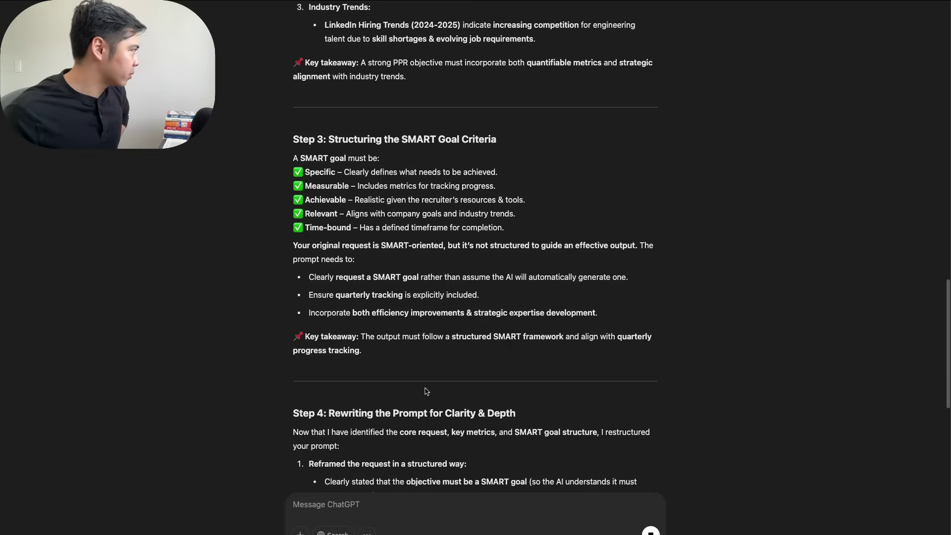
scroll(425, 390, "up", 10)
scroll(462, 279, "down", 4)
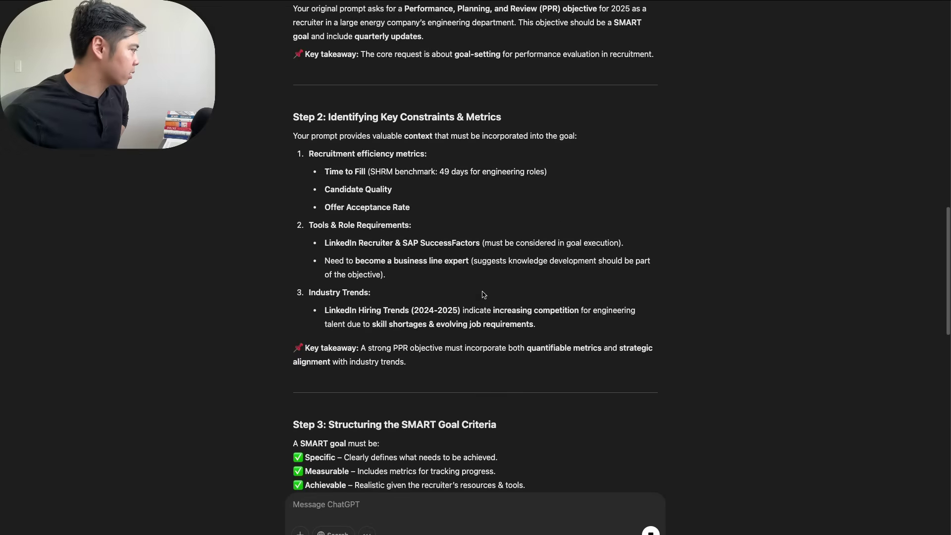
scroll(480, 285, "down", 3)
scroll(520, 311, "down", 8)
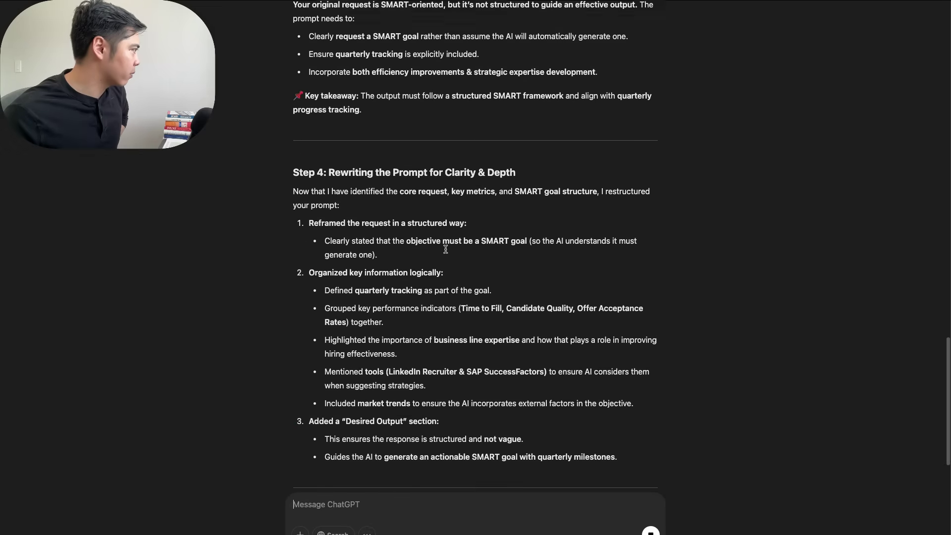
scroll(445, 249, "down", 3)
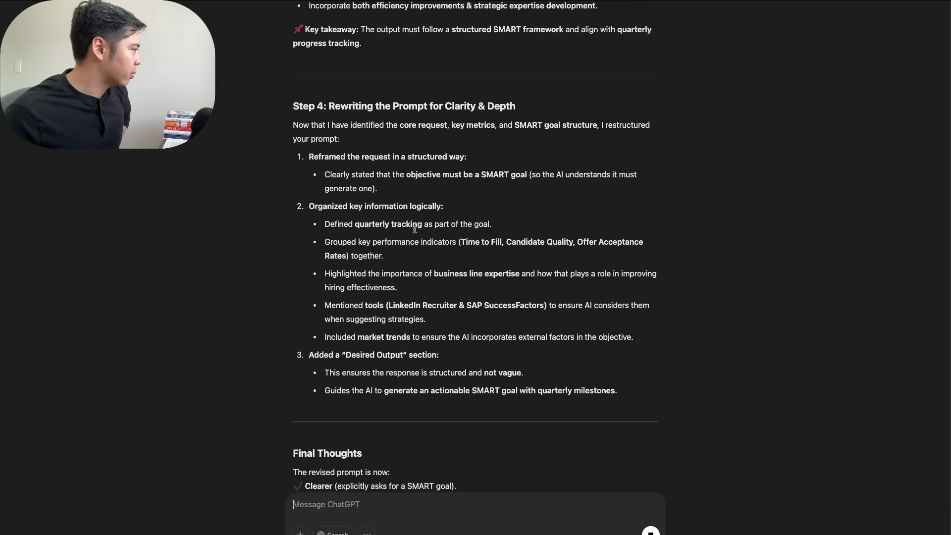
scroll(446, 243, "down", 3)
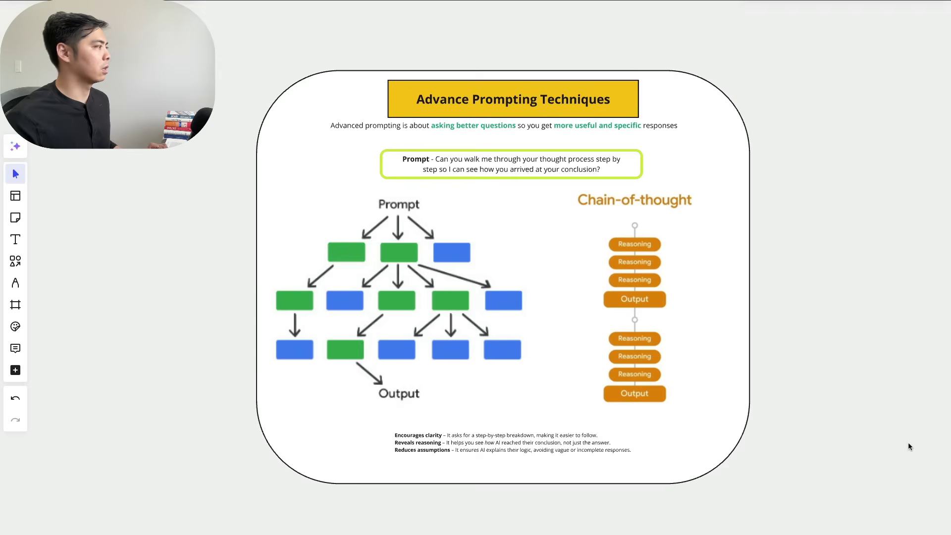
Move the Miro canvas from the chain-of-thought slide to the 80/20 PROMPT Essentials row and Golden Rule boxes.
scroll(848, 399, "down", 8)
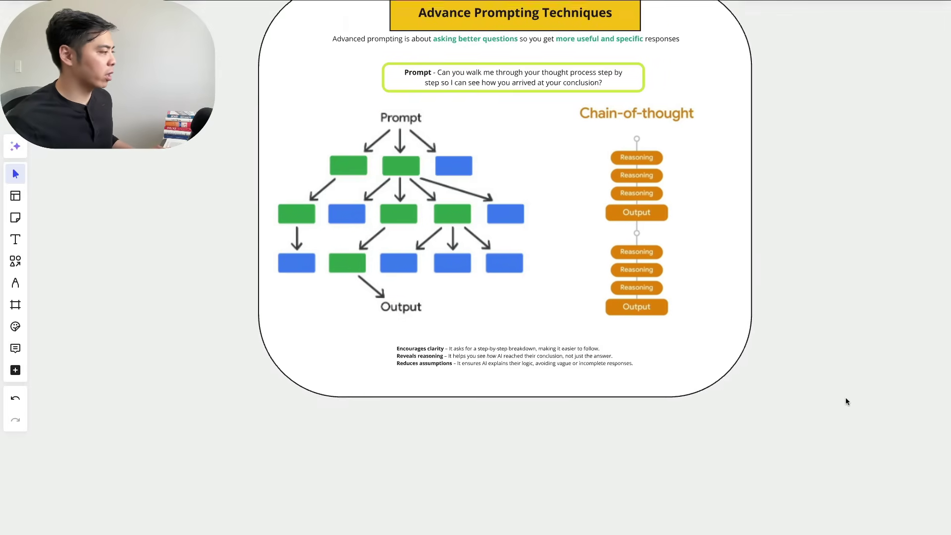
scroll(830, 396, "down", 3)
scroll(822, 393, "down", 4)
scroll(819, 391, "down", 10)
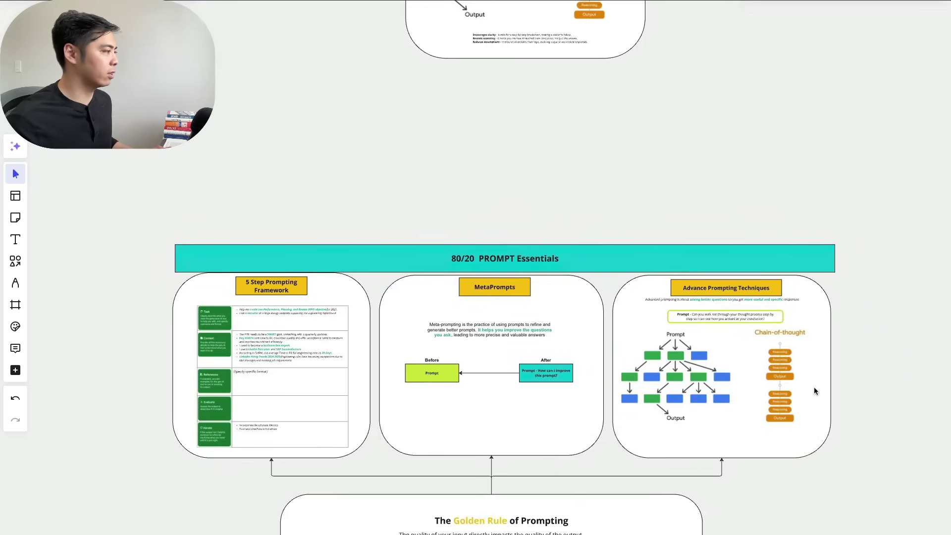
scroll(743, 340, "down", 3)
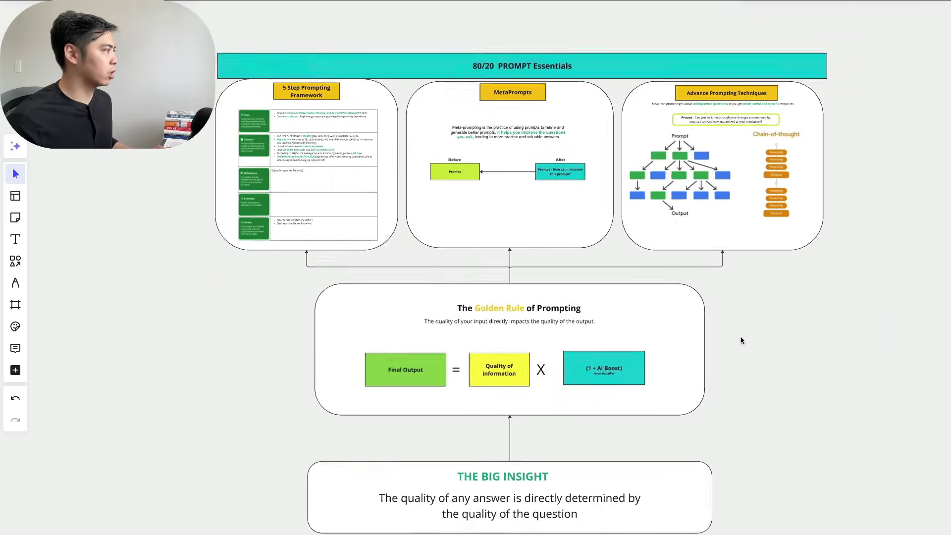
scroll(658, 297, "up", 3)
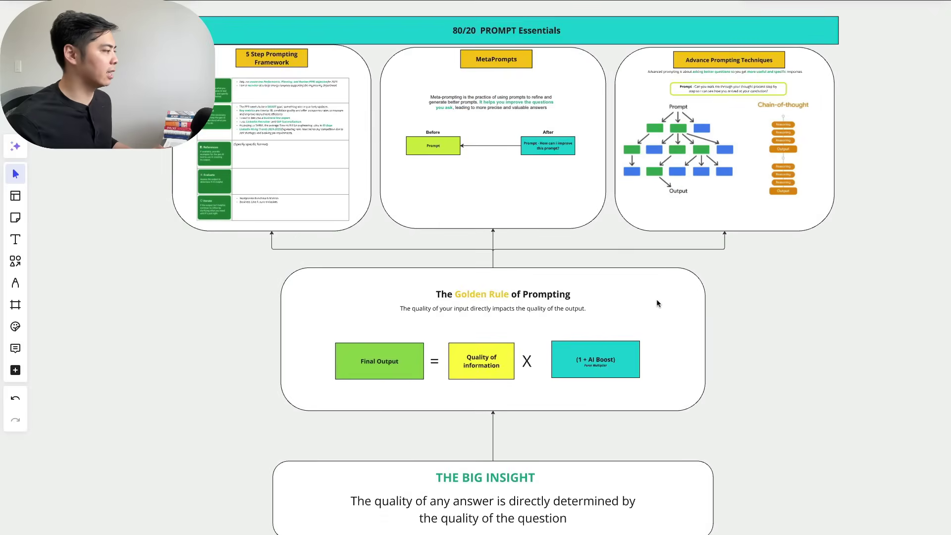
scroll(657, 298, "up", 1)
scroll(655, 296, "down", 1)
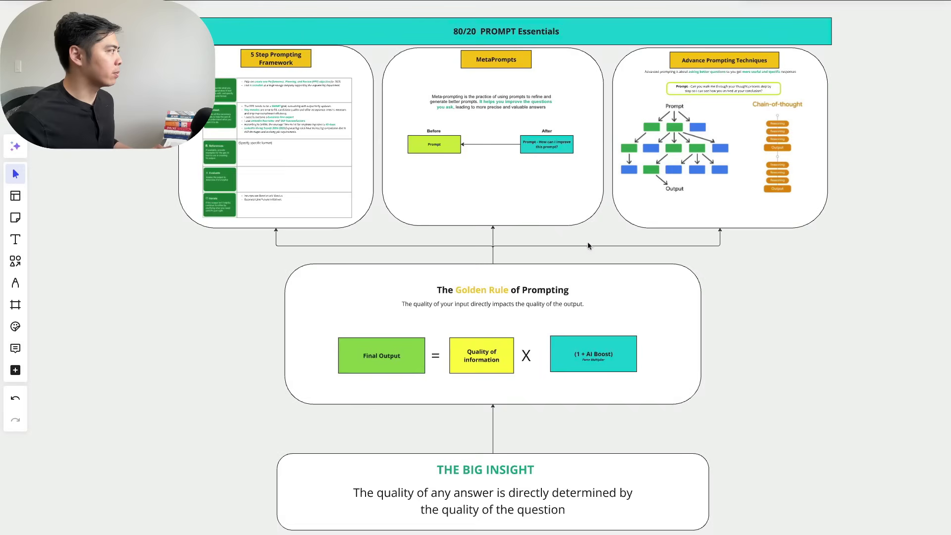